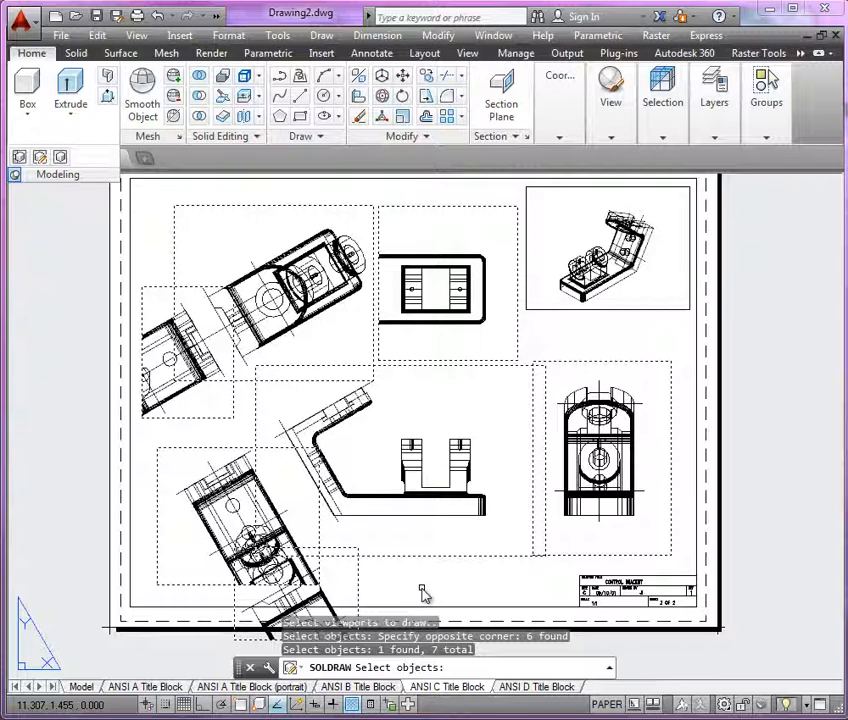
- Generate the SOLDRAW profile and section views for the seven selected viewports and inspect the top view
key(Return)
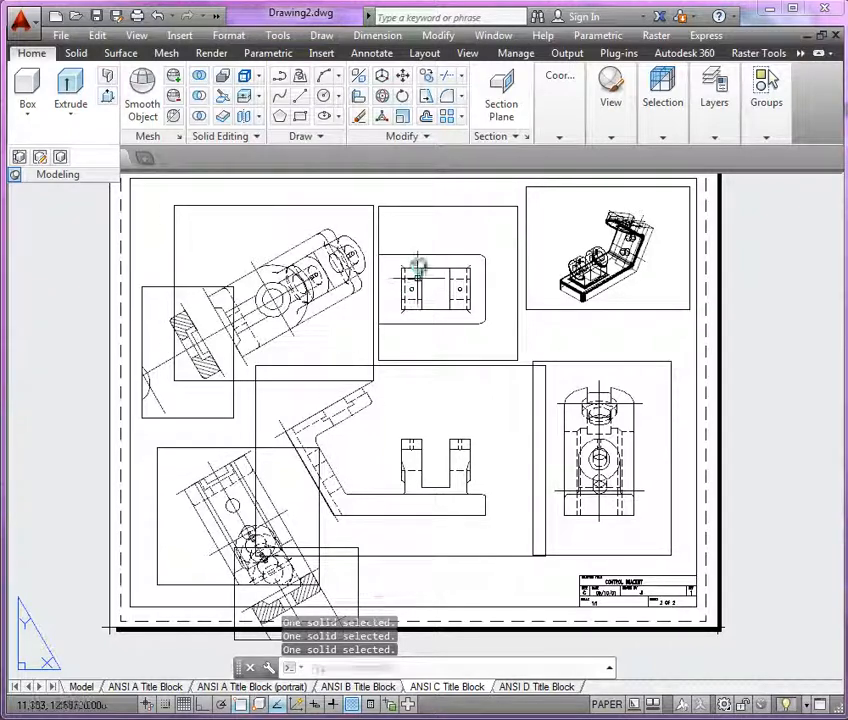
scroll(466, 241, up, 6)
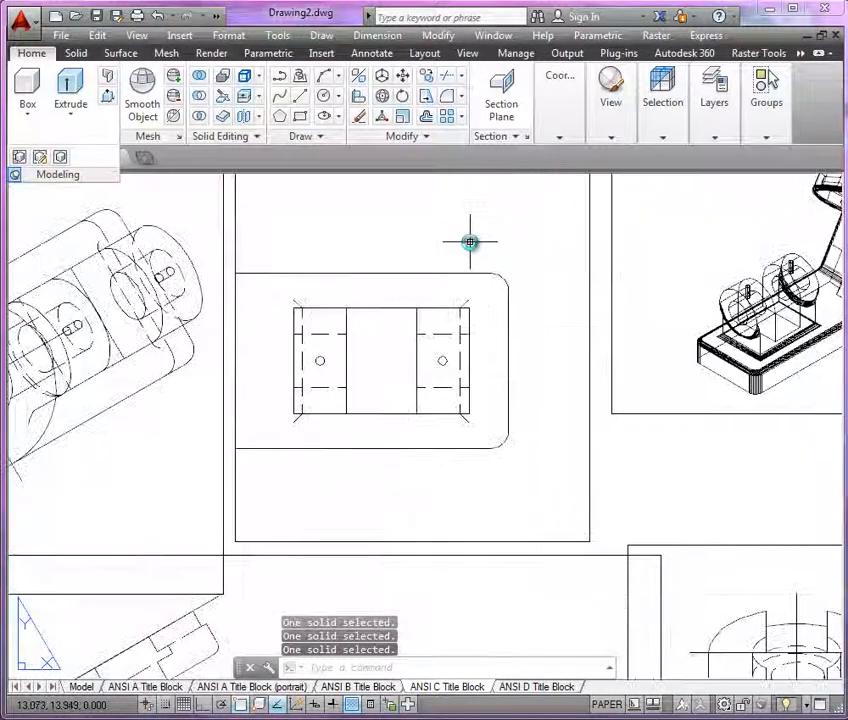
scroll(490, 248, down, 8)
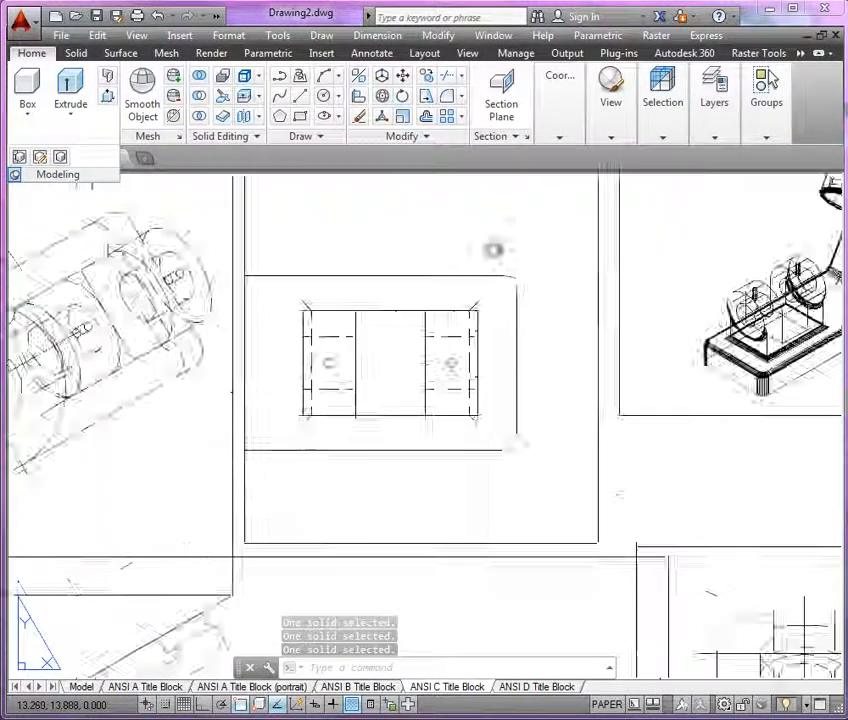
- Try to freeze the layer of the isometric viewport by picking its border
click(716, 138)
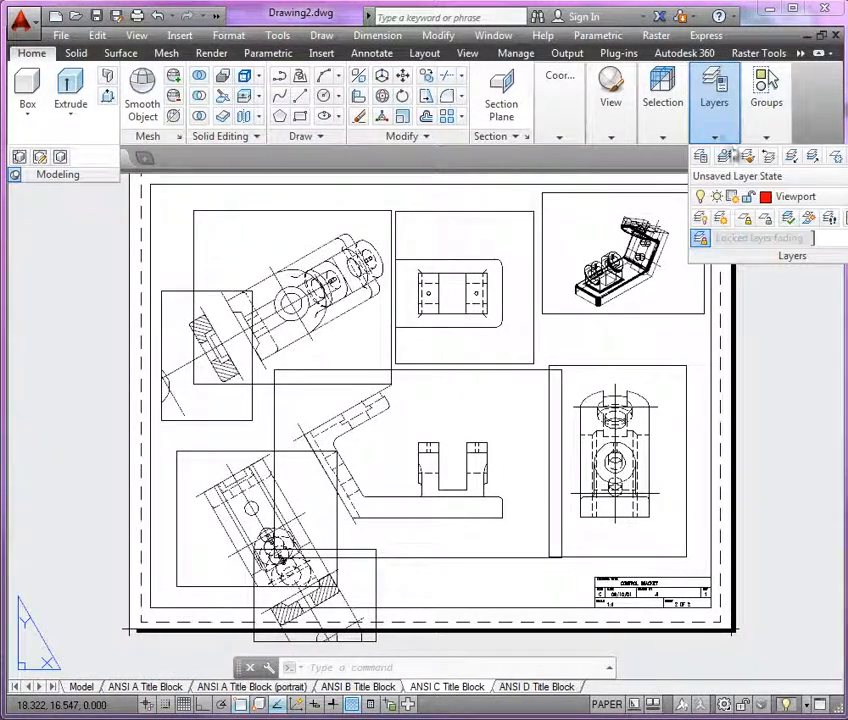
click(835, 158)
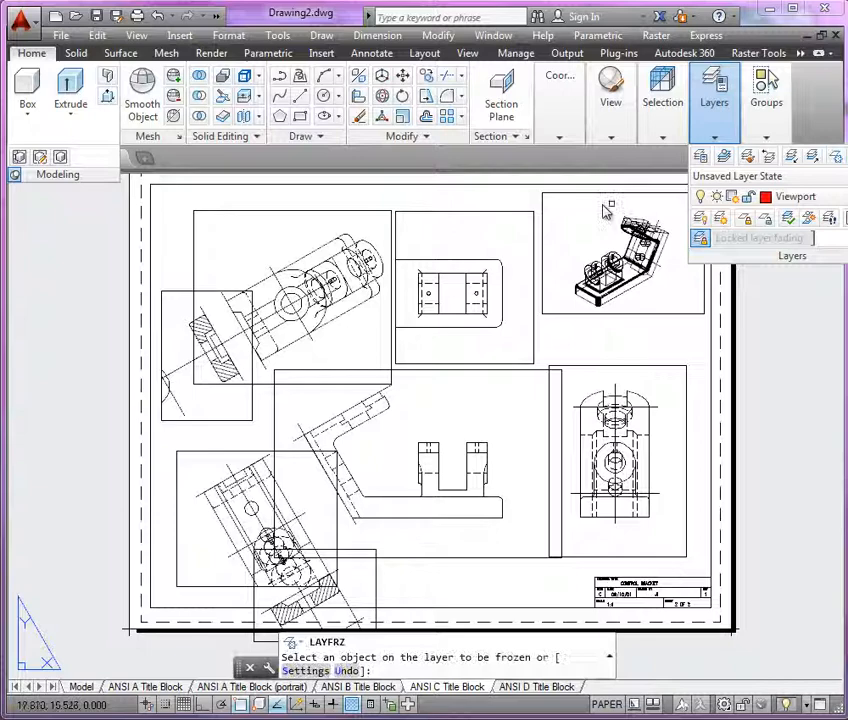
click(544, 228)
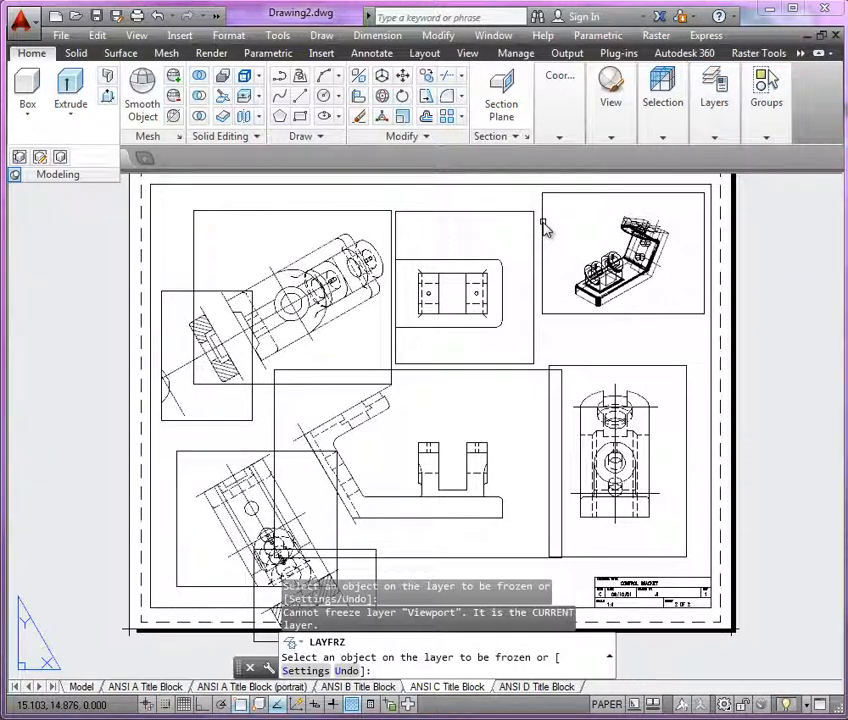
key(Return)
- Make layer 0 the current layer
click(632, 132)
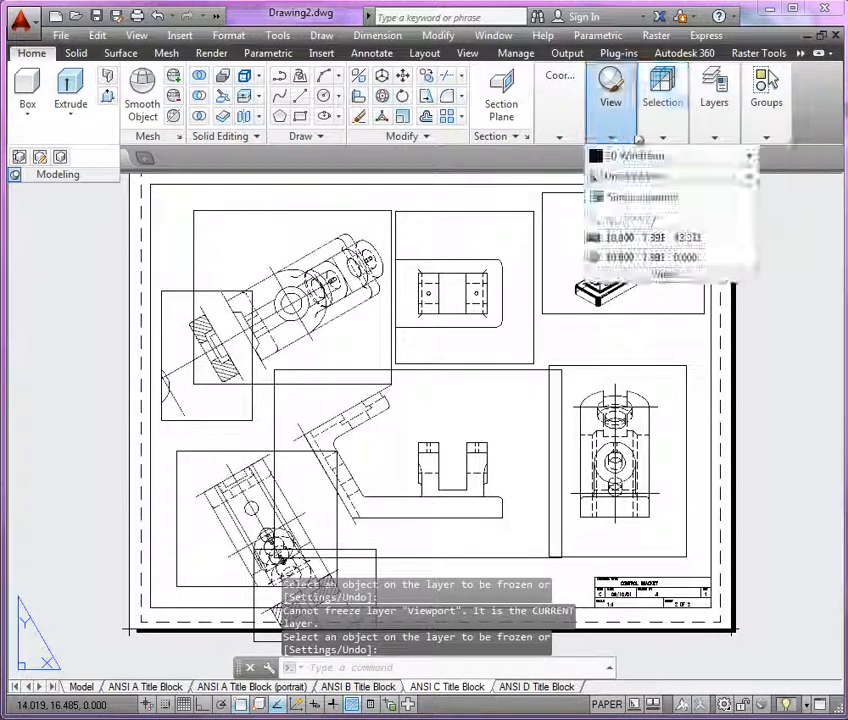
click(715, 136)
click(808, 197)
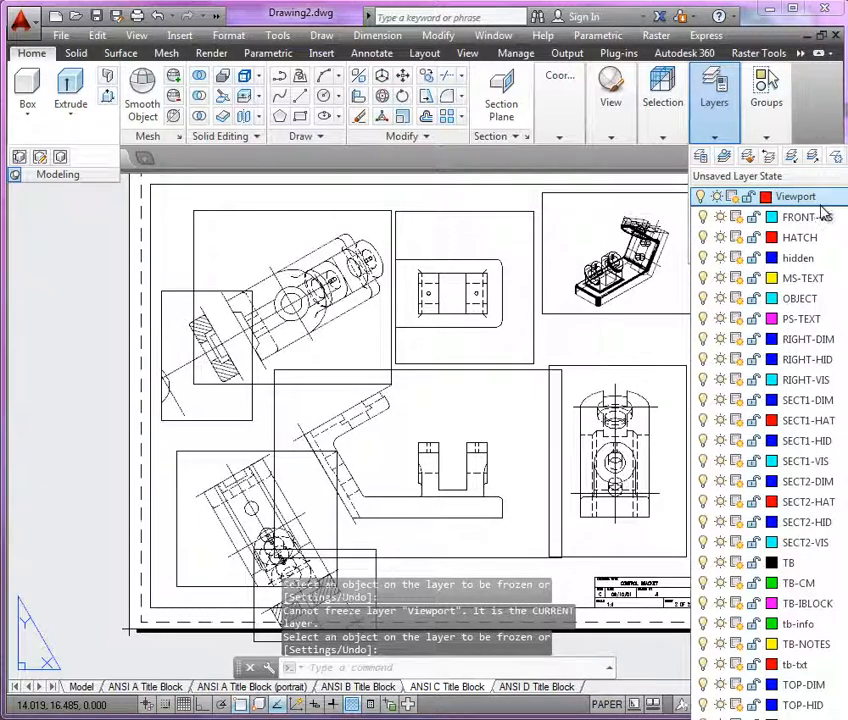
scroll(827, 214, up, 5)
click(827, 214)
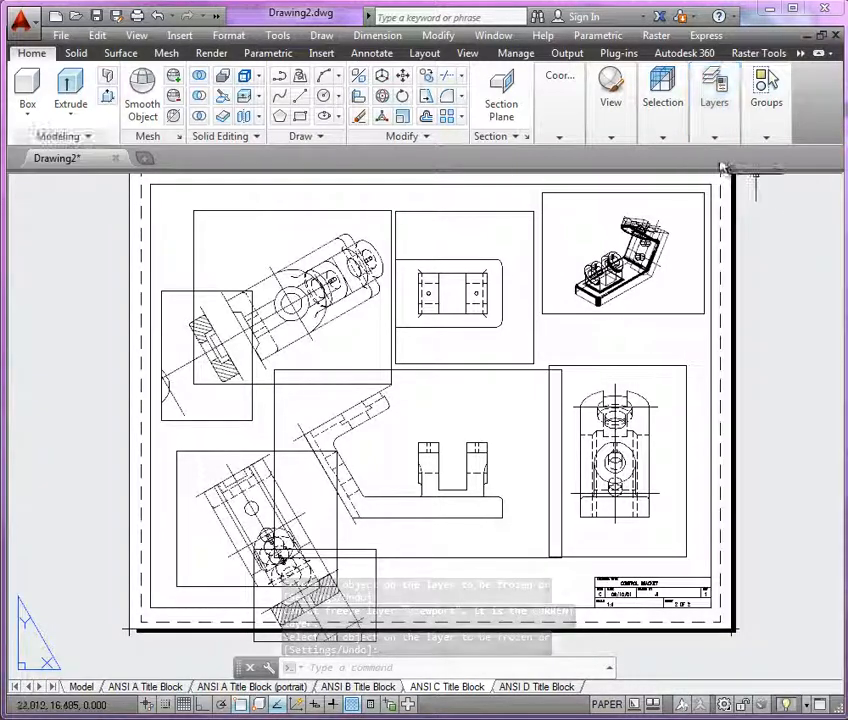
- Freeze the Viewport and VPORTS layers to check the layout without viewport borders, and undo the freezing
click(714, 105)
click(834, 157)
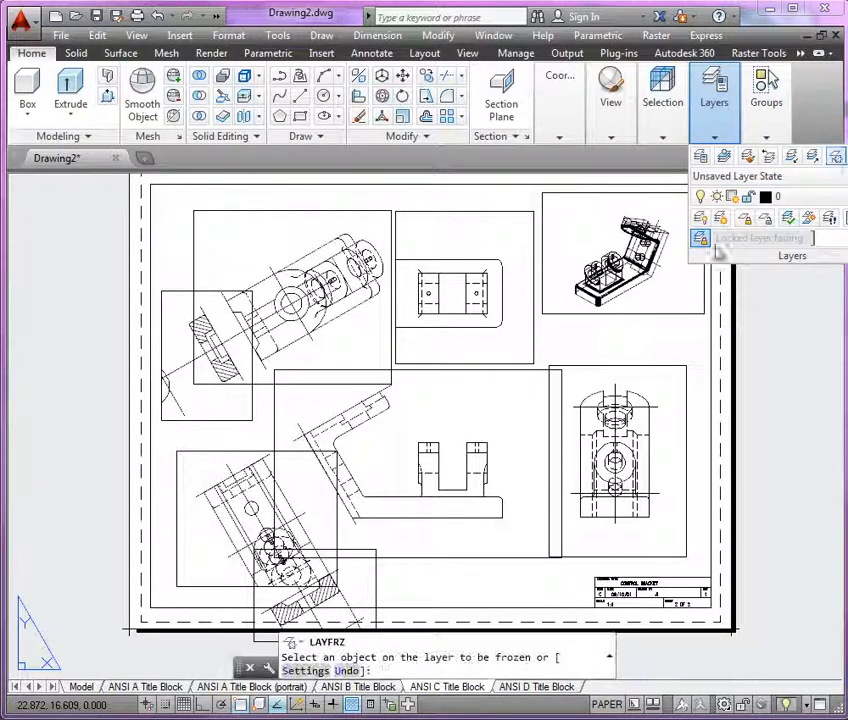
click(662, 316)
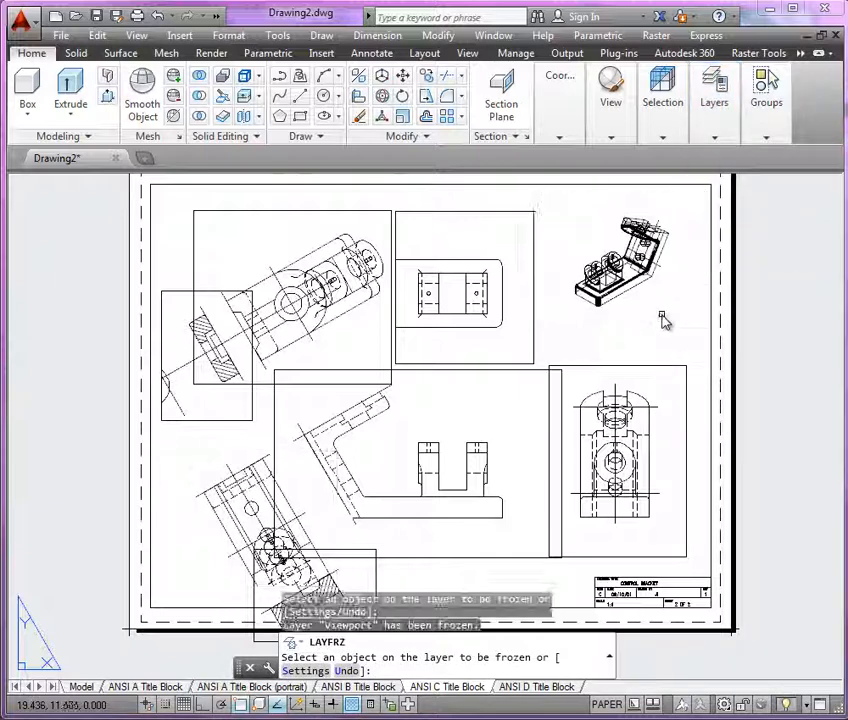
click(537, 345)
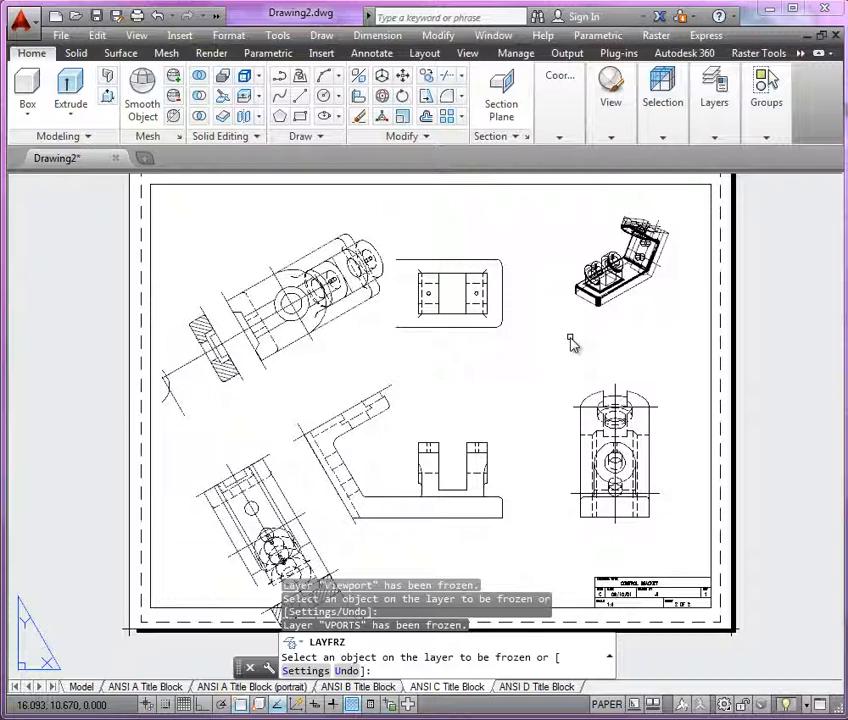
scroll(450, 288, up, 6)
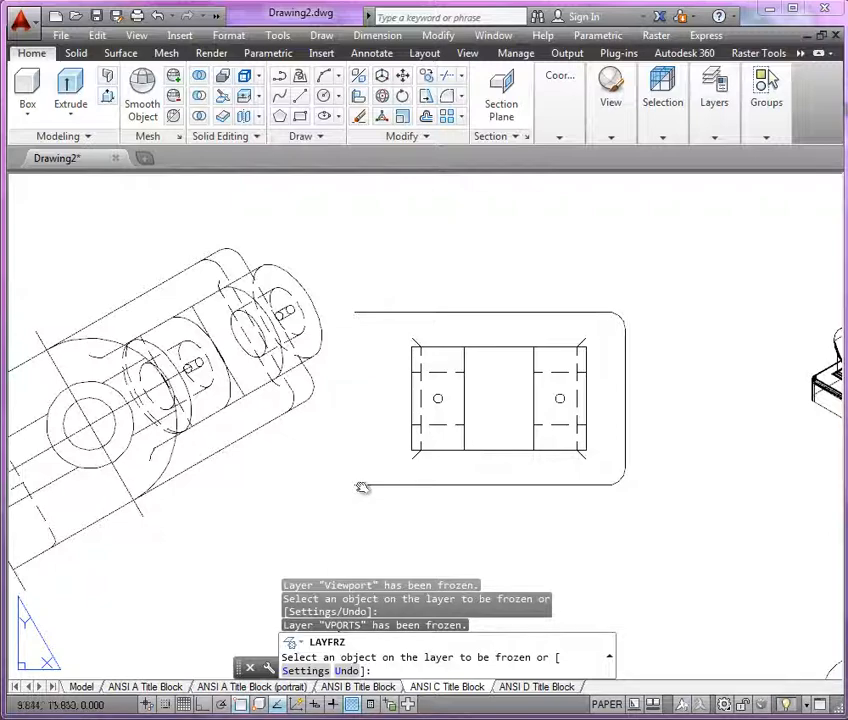
scroll(553, 252, down, 5)
key(Return)
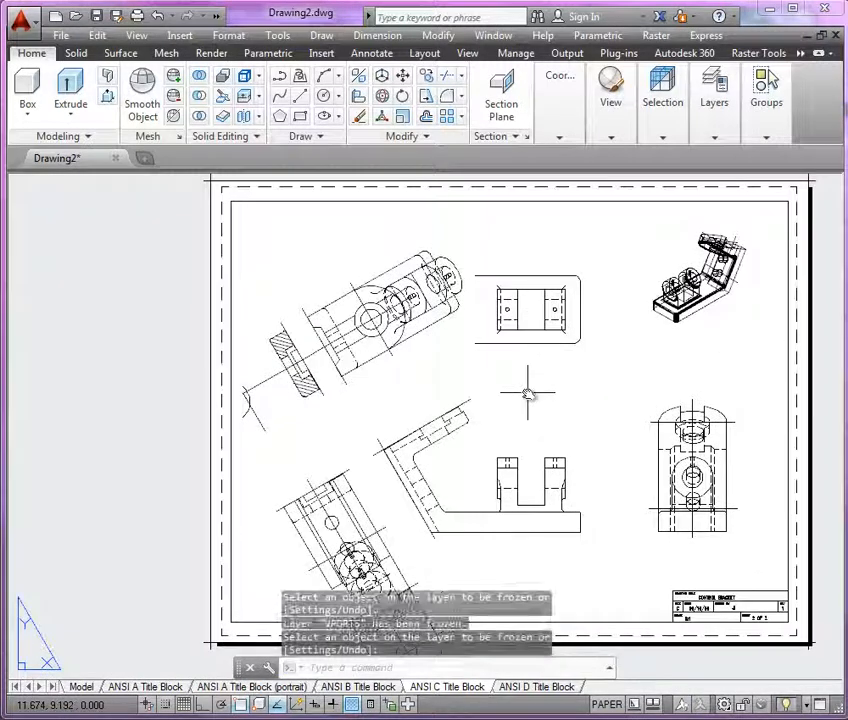
key(ctrl+z)
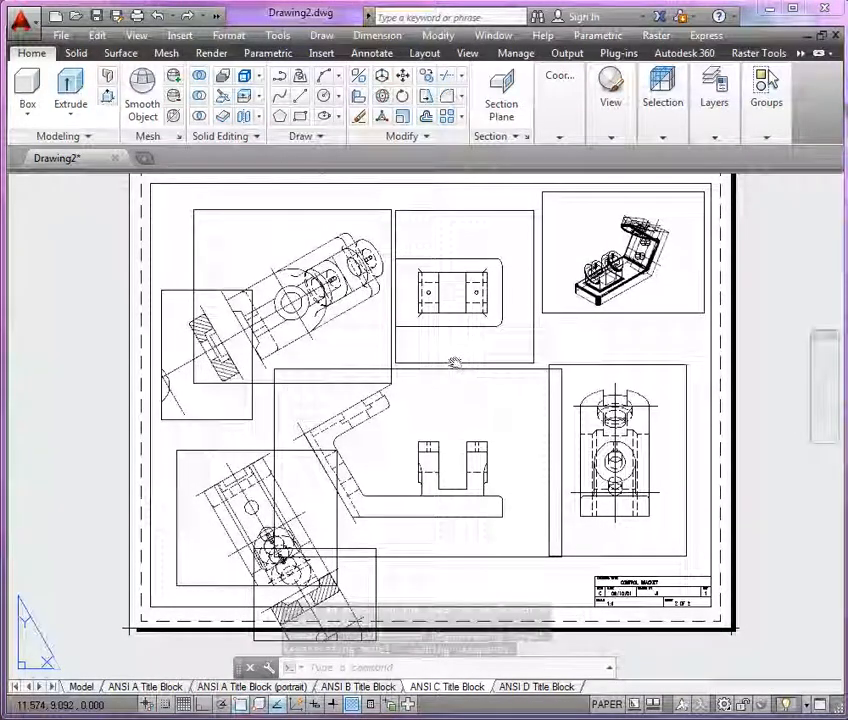
- Move the two lower-left auxiliary and section viewports together, parallel to the auxiliary view's slanted upper edge, ending at that edge line's upper endpoint
middle_drag(455, 363, 468, 284)
scroll(369, 493, up, 1)
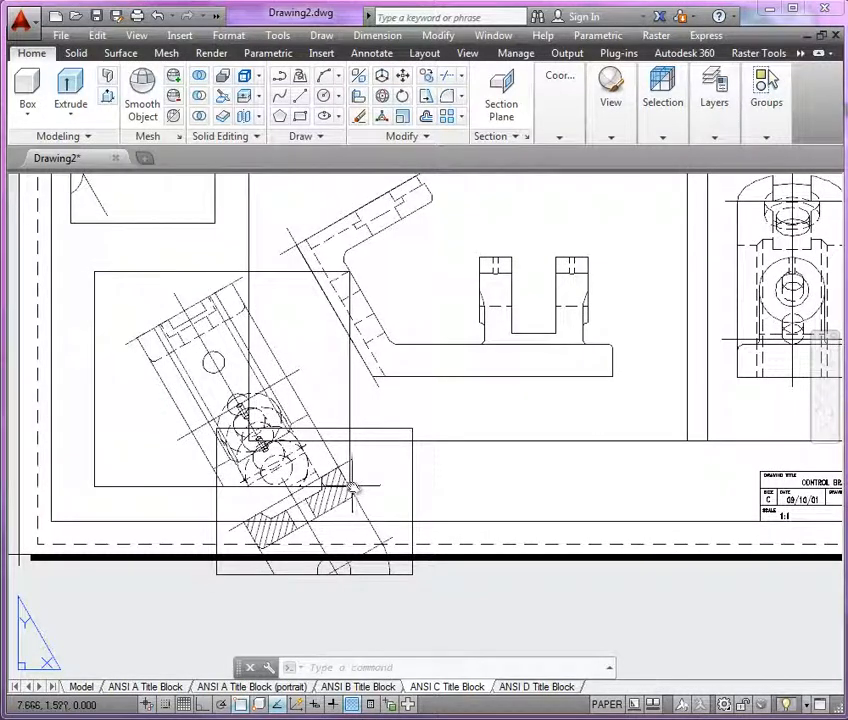
click(348, 407)
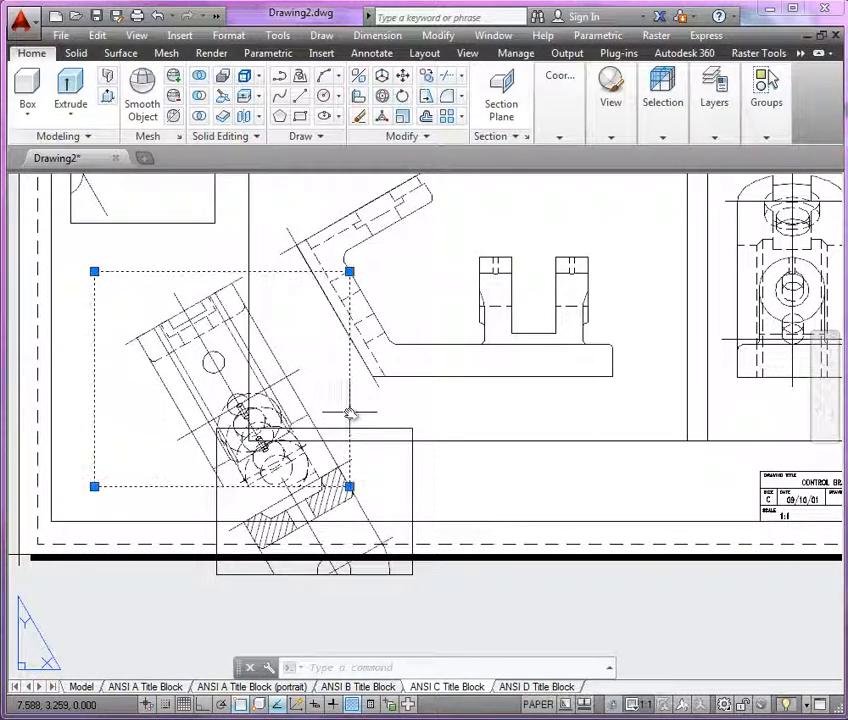
click(412, 485)
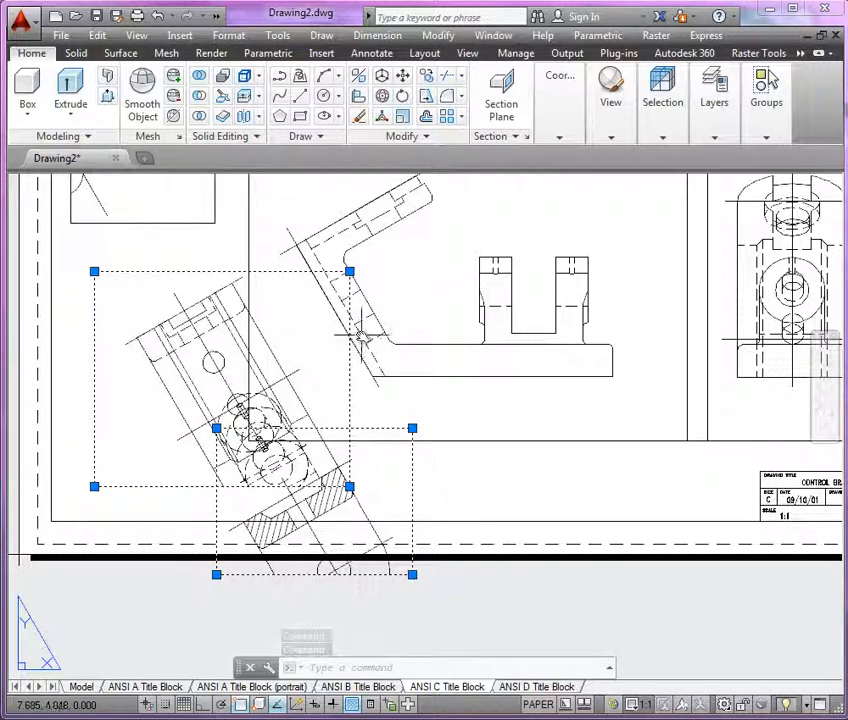
middle_drag(224, 258, 270, 340)
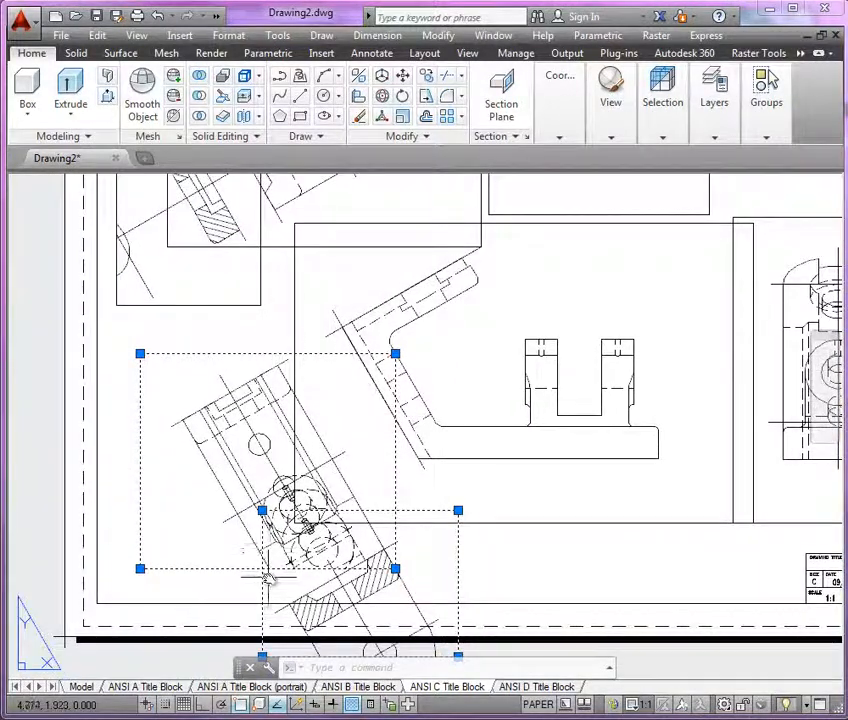
scroll(265, 318, up, 4)
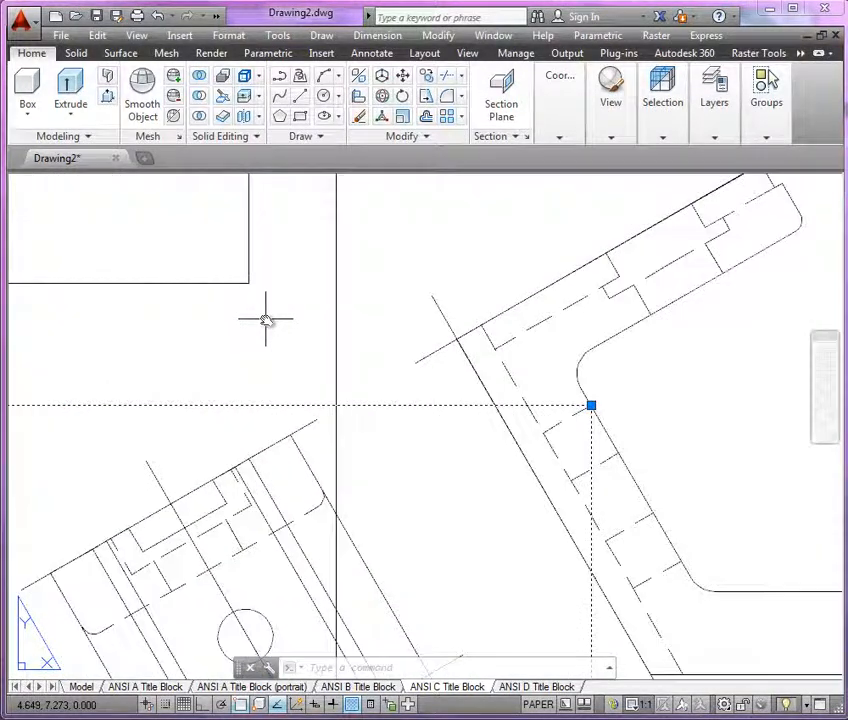
text(m)
key(space)
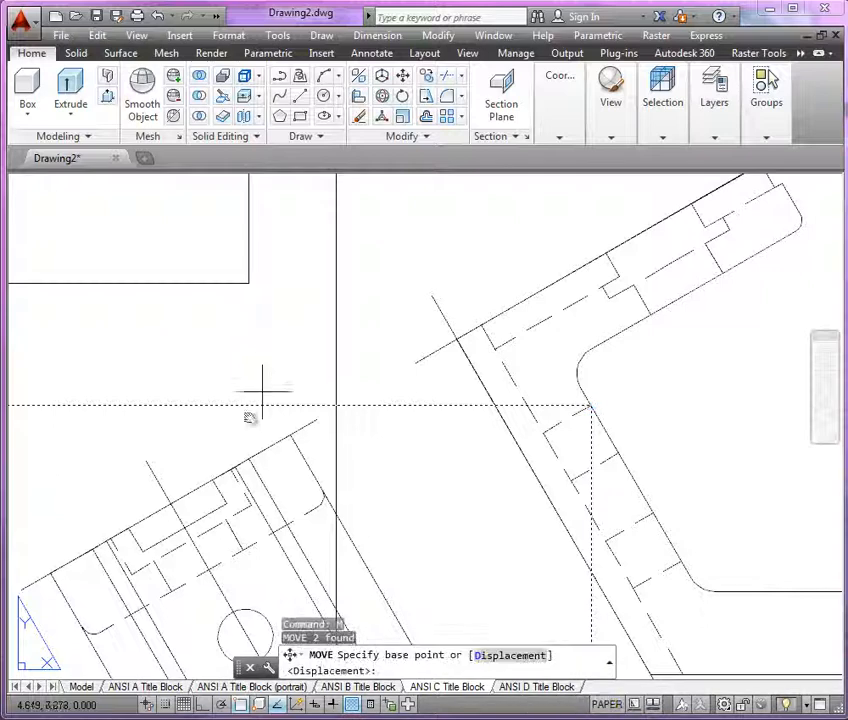
click(247, 458)
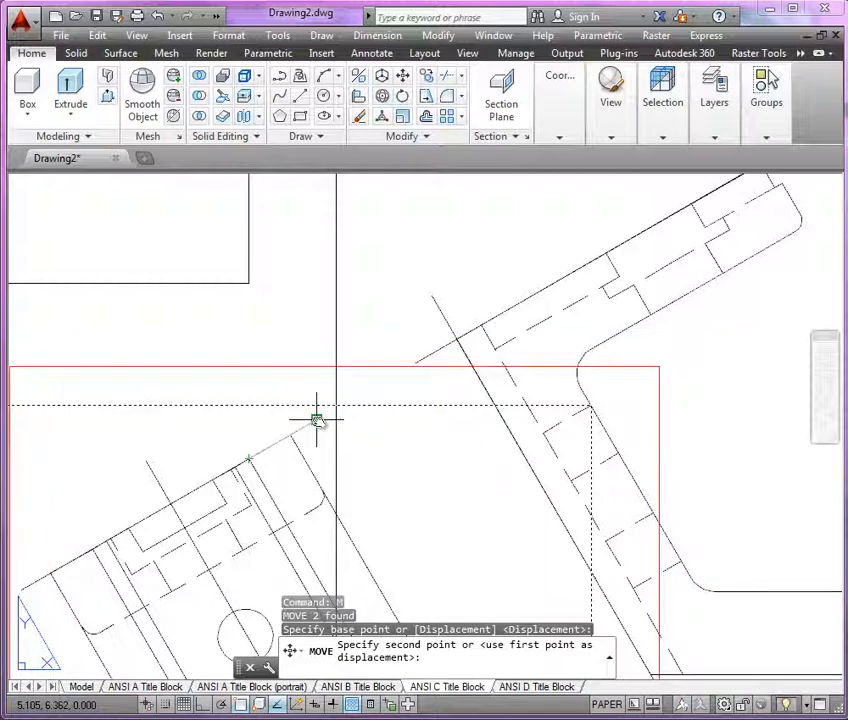
click(317, 420)
- Move the lower-left section viewport up along the bracket's slanted outline, from a point below the hatching to the hatched section's upper corner
scroll(225, 329, down, 3)
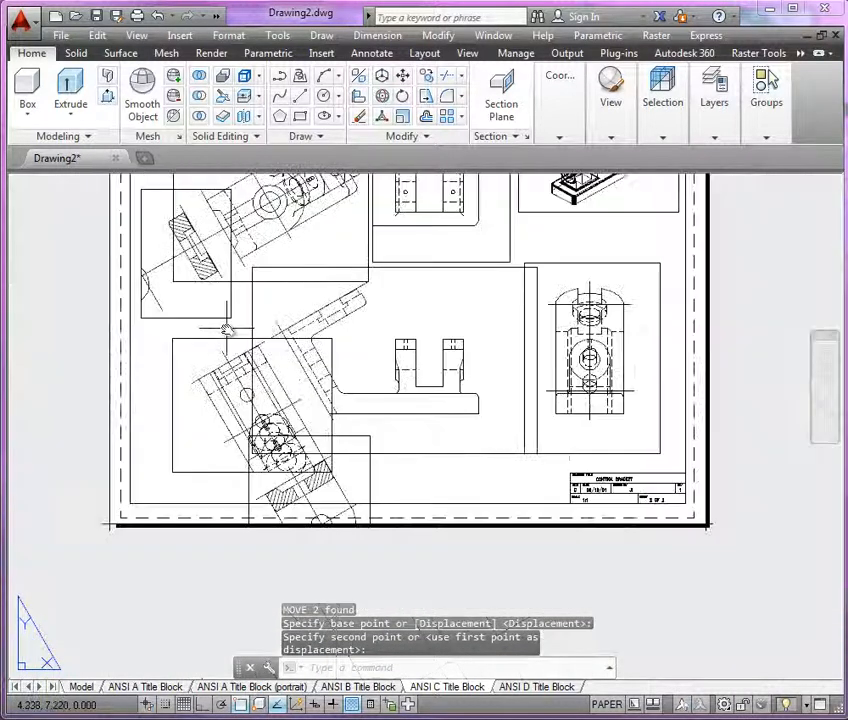
scroll(318, 494, up, 1)
scroll(317, 494, up, 2)
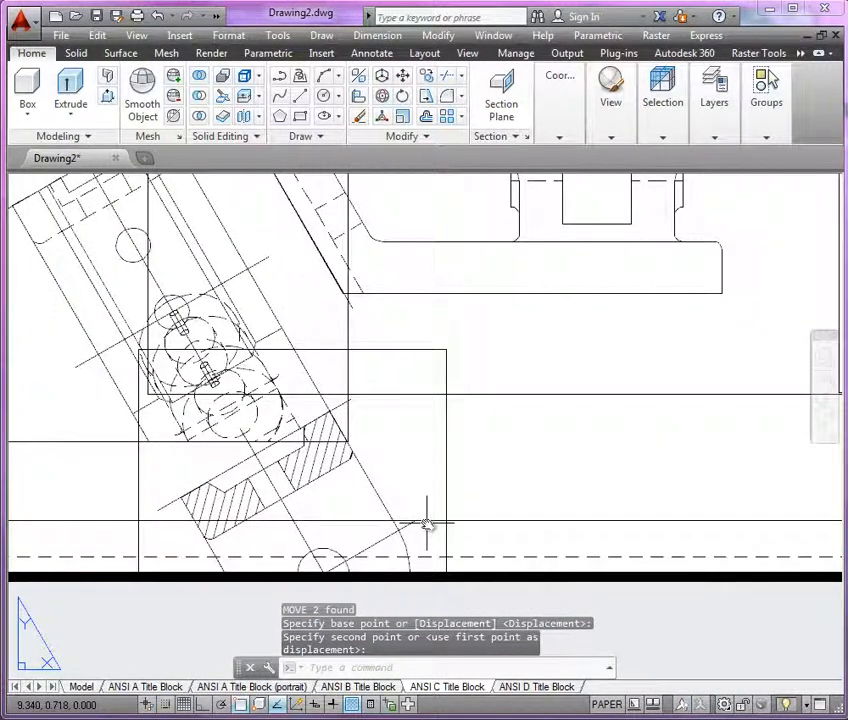
middle_drag(468, 479, 488, 517)
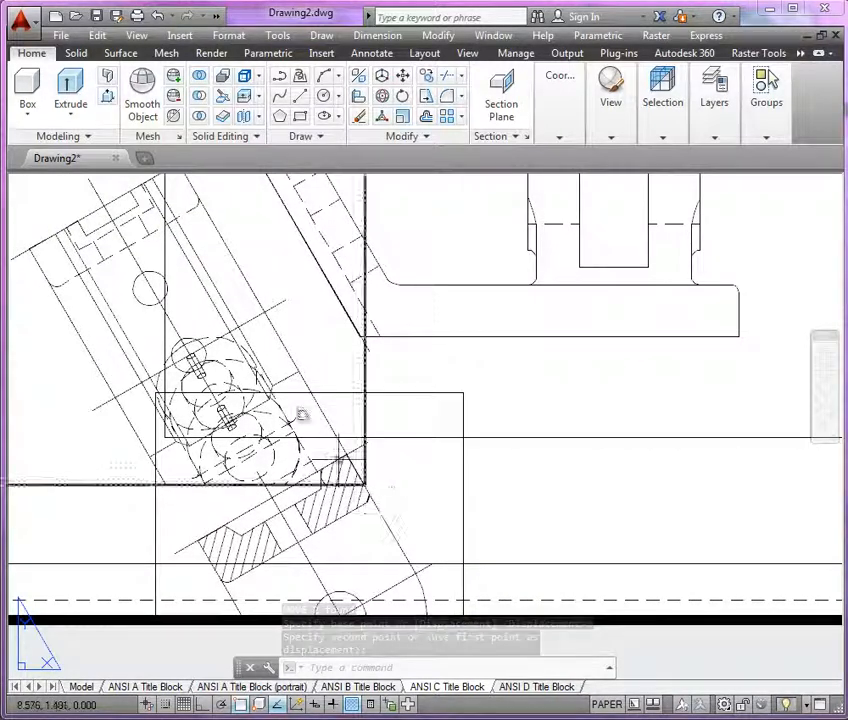
click(463, 517)
text(m)
key(Return)
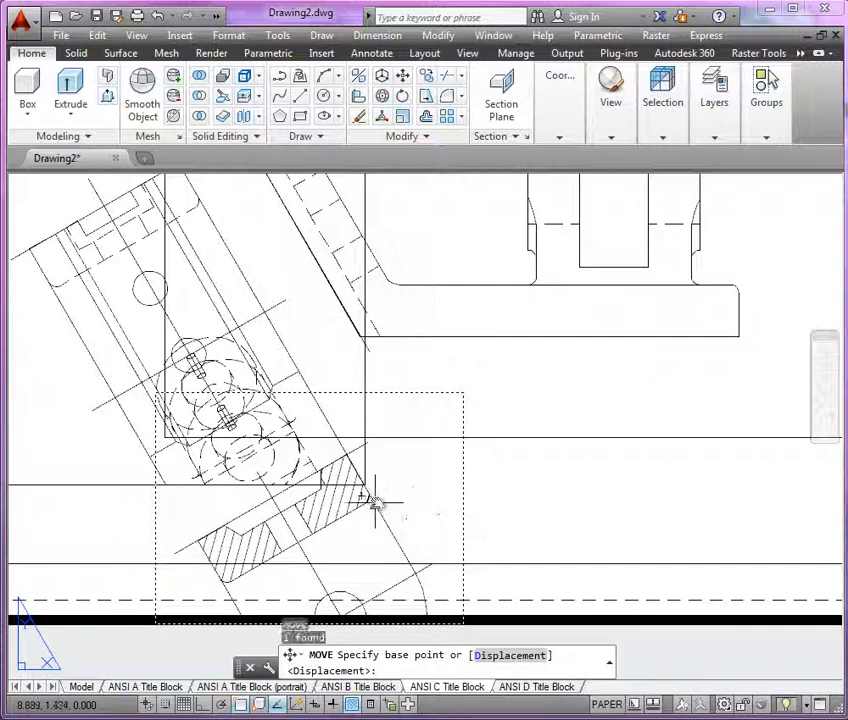
click(381, 513)
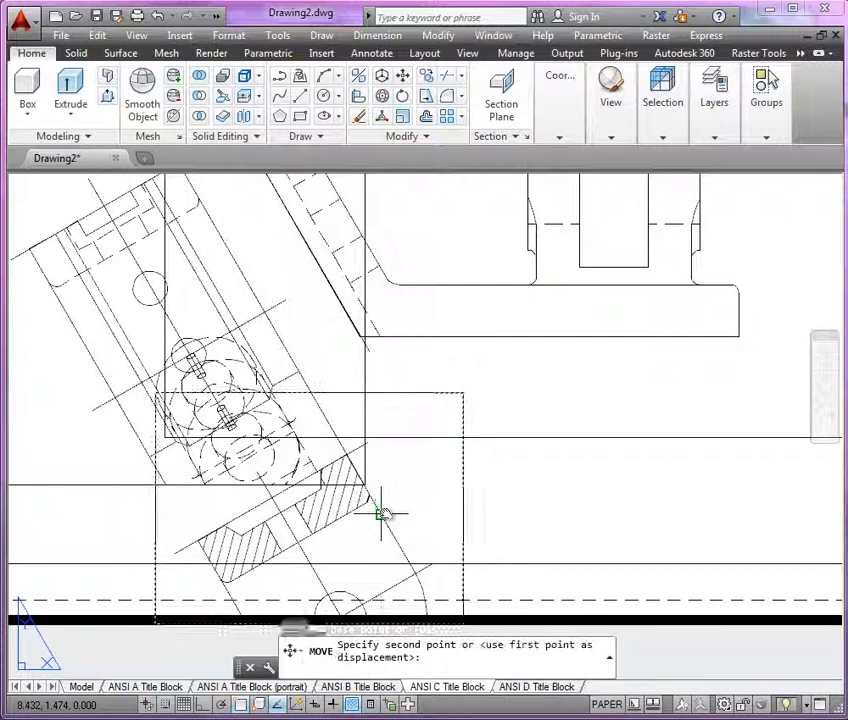
click(348, 455)
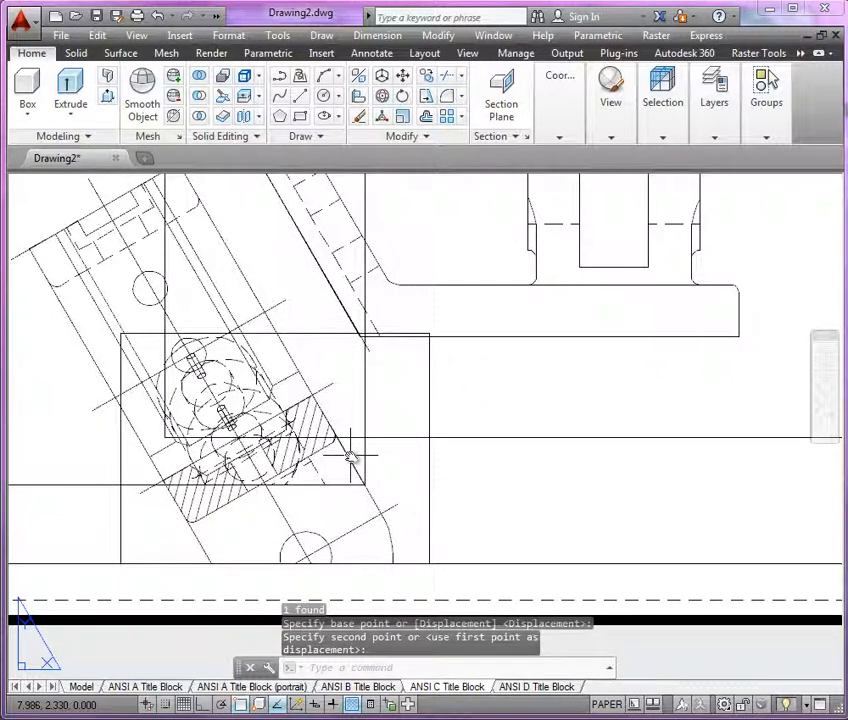
- Move the same section viewport slightly back down along the slanted outline, using the hatched section's upper corner as the base point
key(Return)
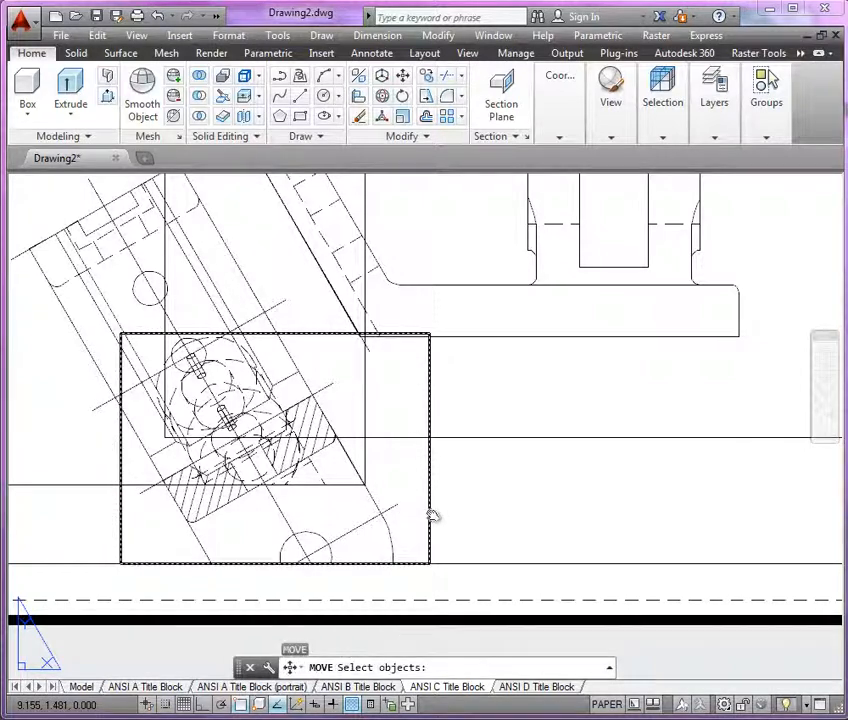
click(431, 512)
click(413, 496)
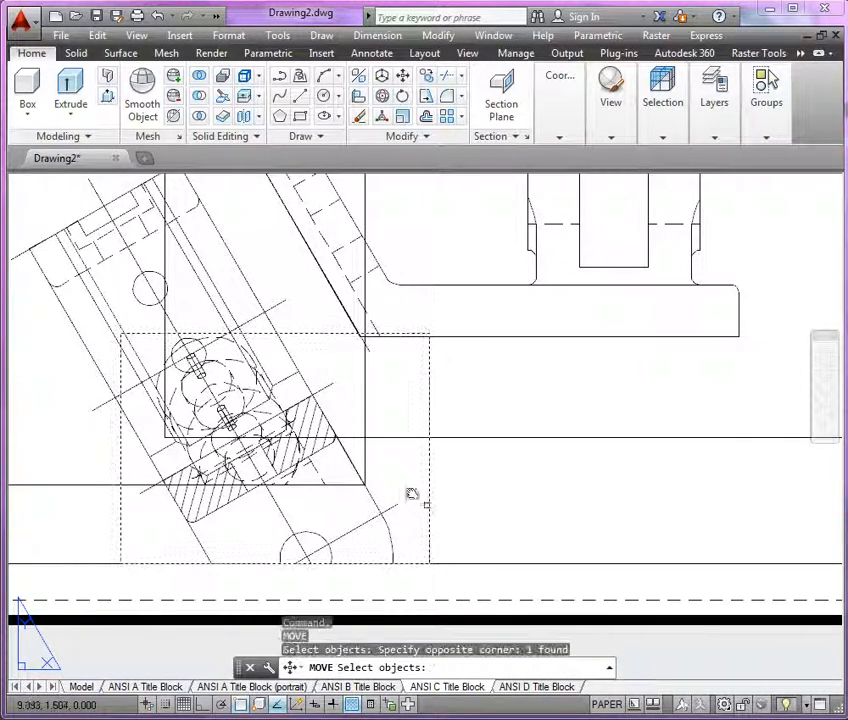
key(Return)
scroll(346, 452, up, 3)
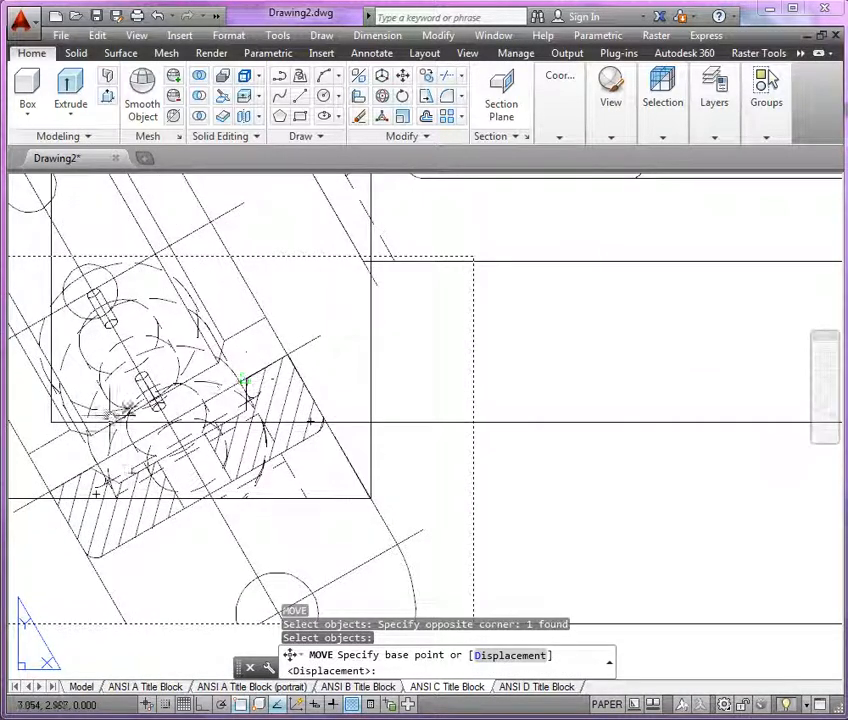
click(287, 355)
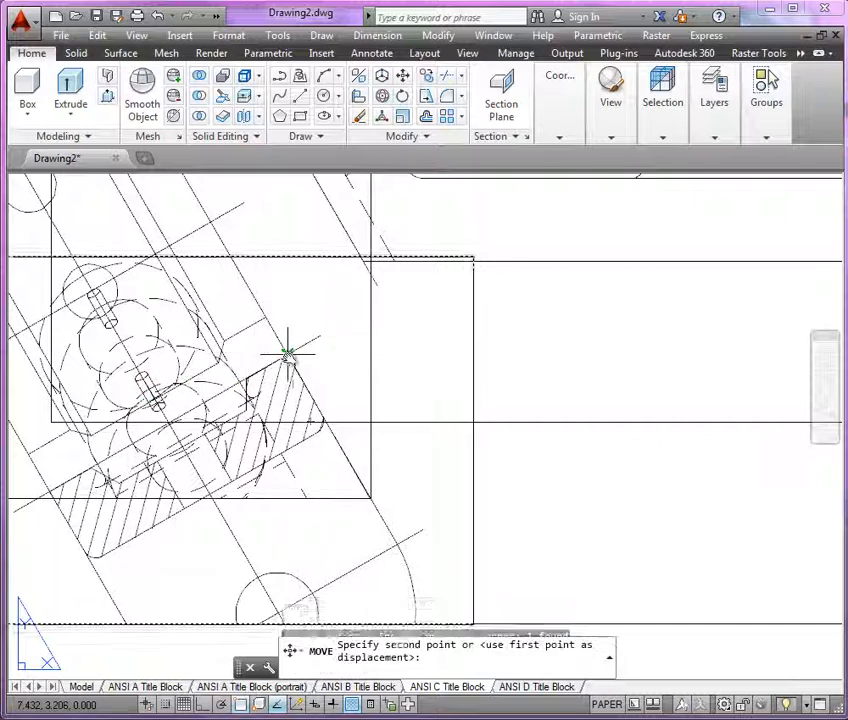
click(316, 405)
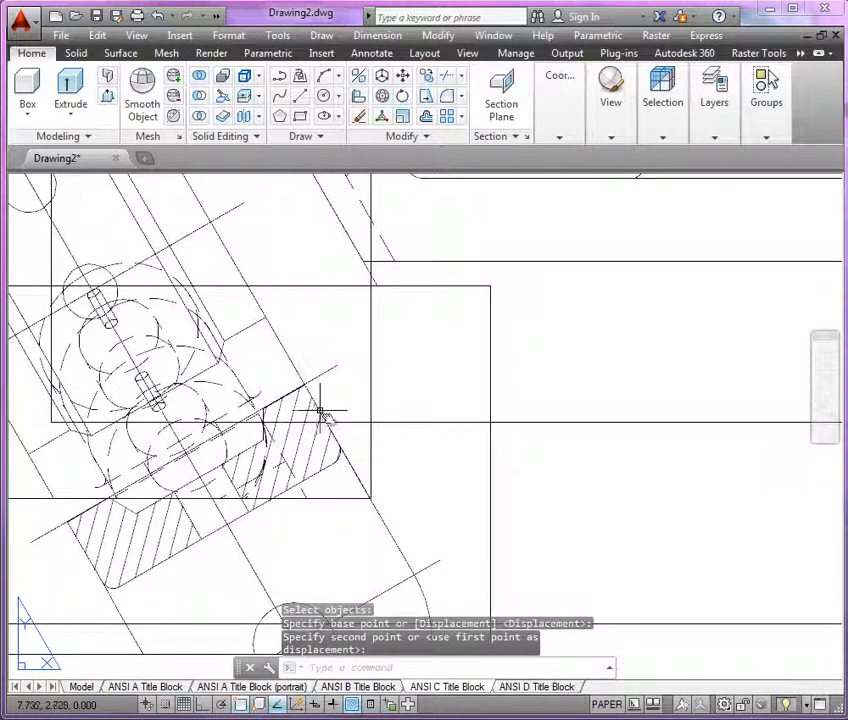
- Move the lower-left section viewport further down along the slanted outline, clear of the auxiliary view's circular features
key(Return)
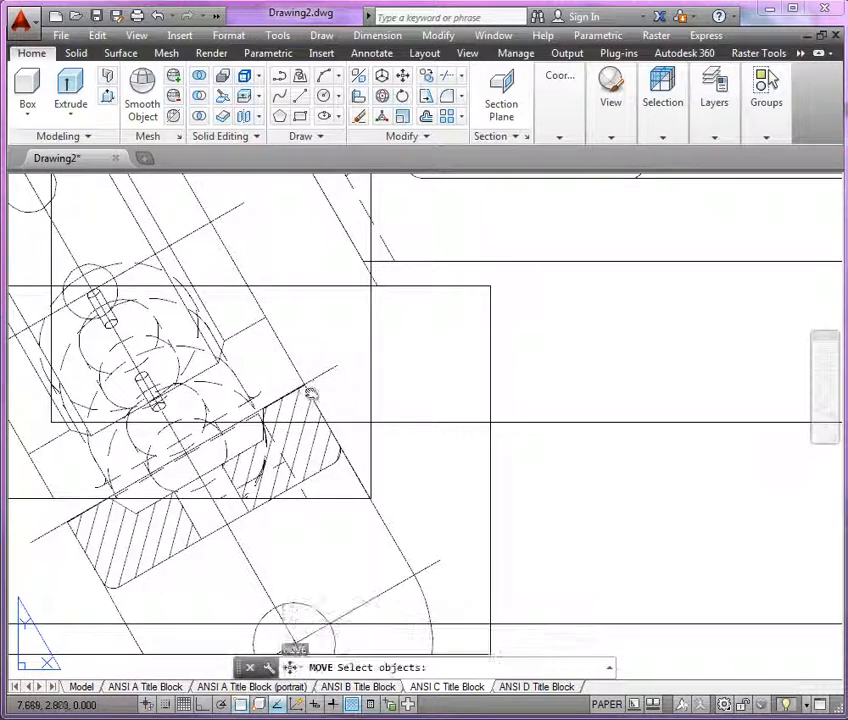
click(488, 475)
key(Return)
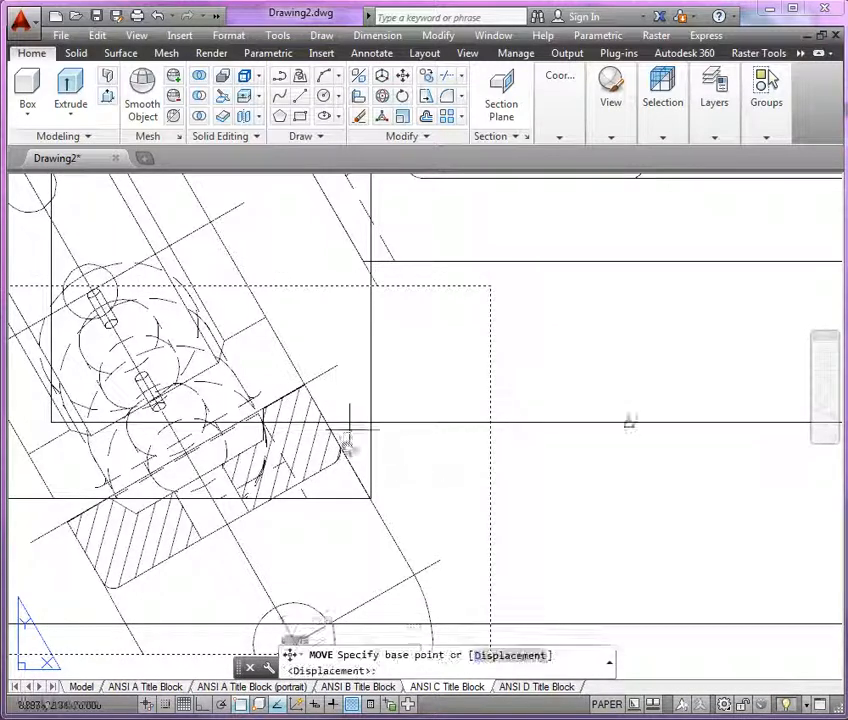
click(85, 555)
click(120, 625)
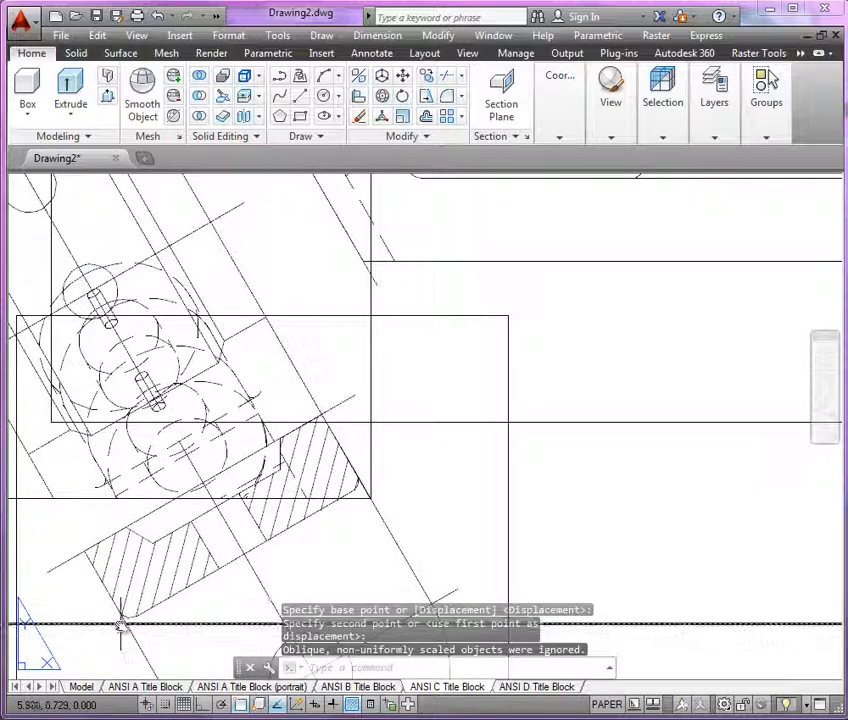
- Move the front view viewport and the two lower-left auxiliary and section viewports together straight up a short distance, with polar tracking on
scroll(441, 507, down, 5)
scroll(379, 516, up, 2)
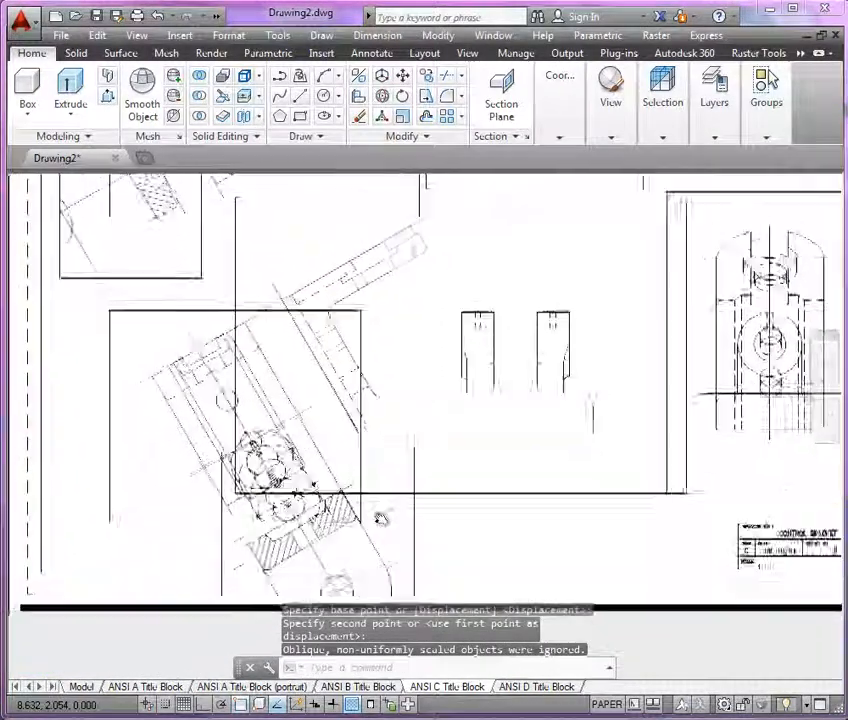
scroll(380, 517, down, 2)
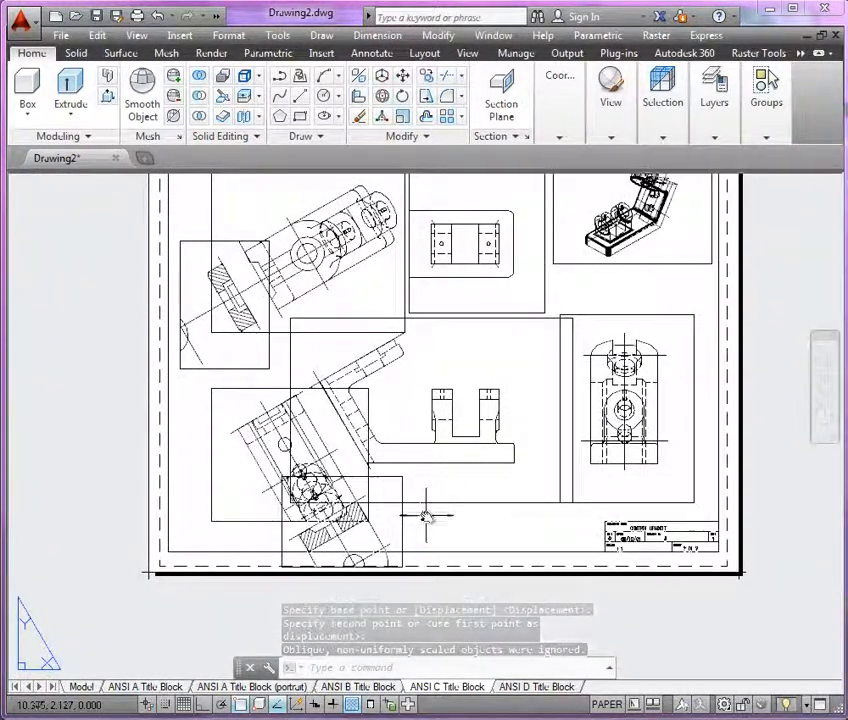
click(425, 515)
click(369, 473)
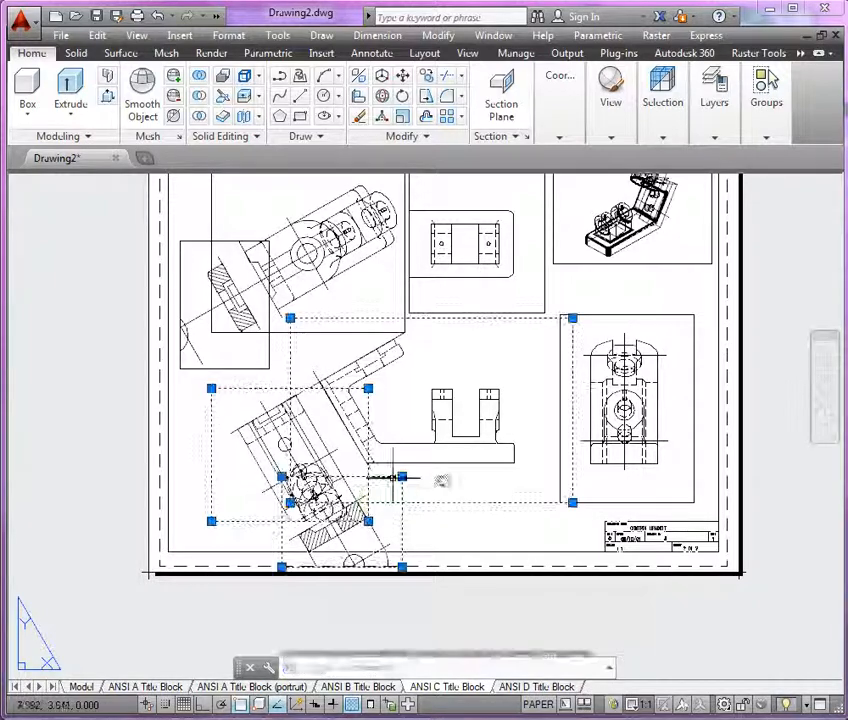
text(M)
key(Return)
click(441, 523)
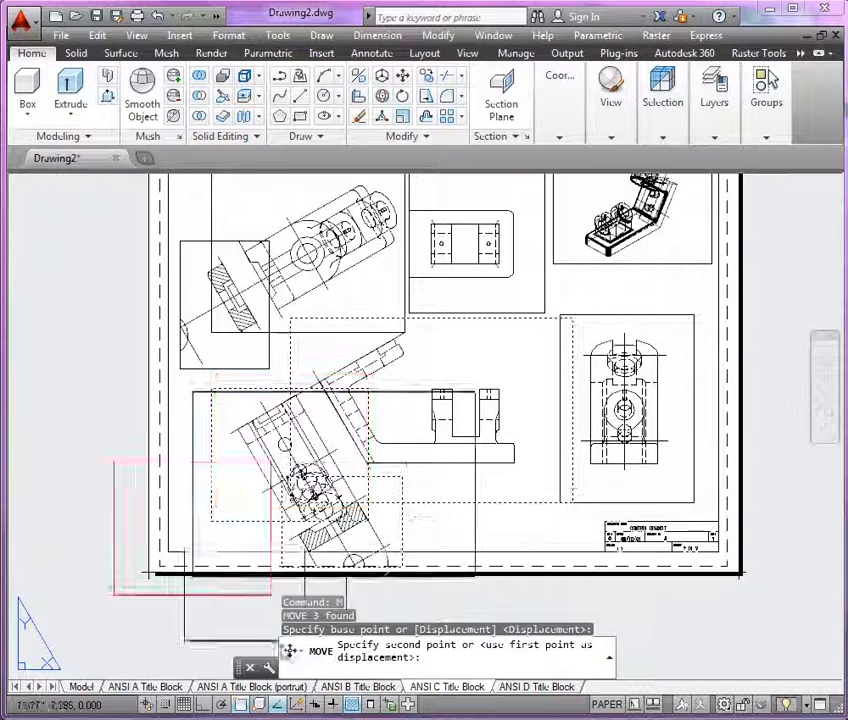
click(220, 705)
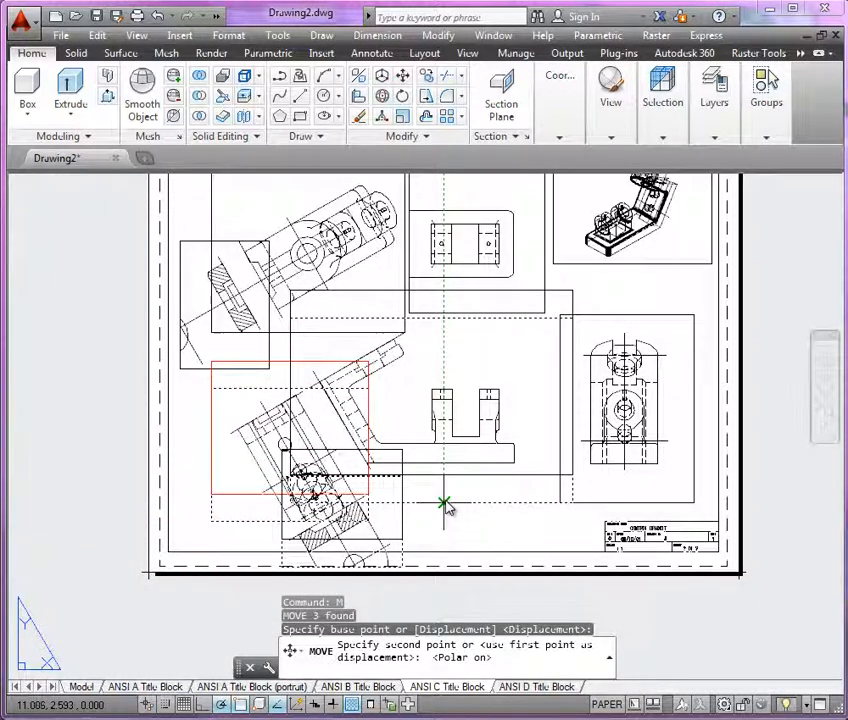
click(445, 505)
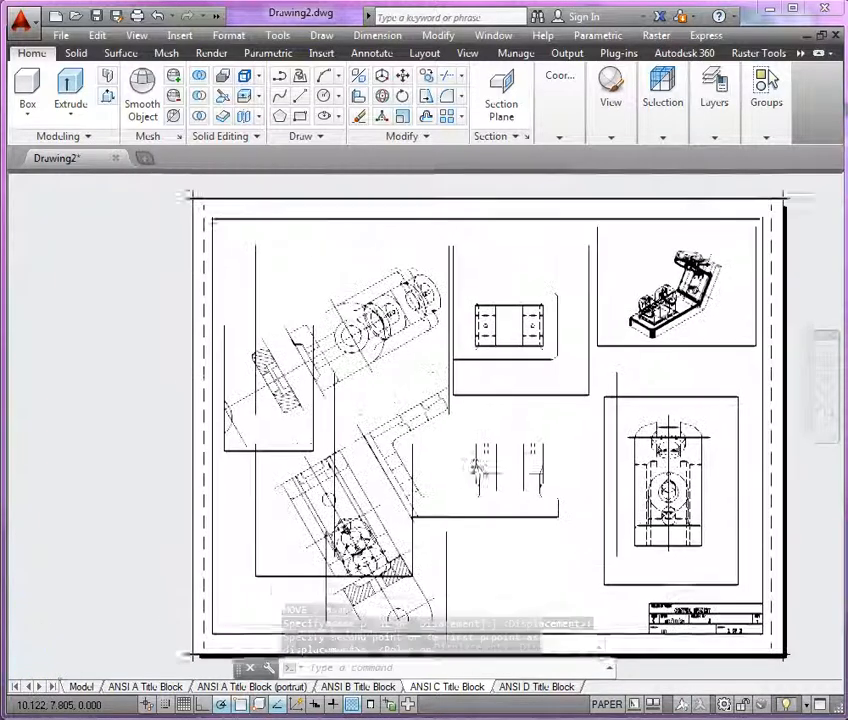
- Shrink the upper-left section viewport by stretching its lower-left corner inward until the partial circle is cropped out
scroll(280, 284, up, 6)
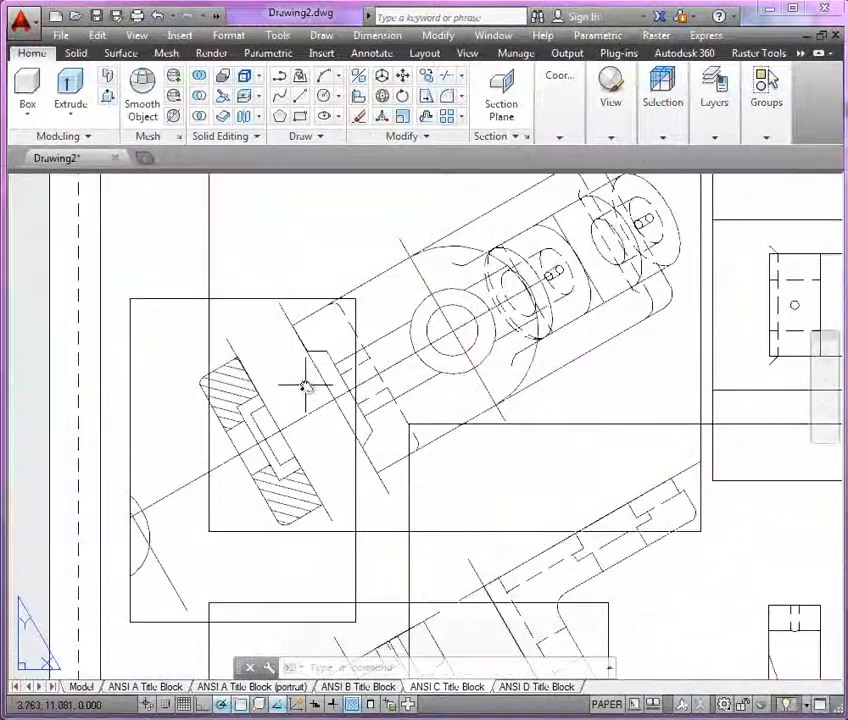
click(145, 621)
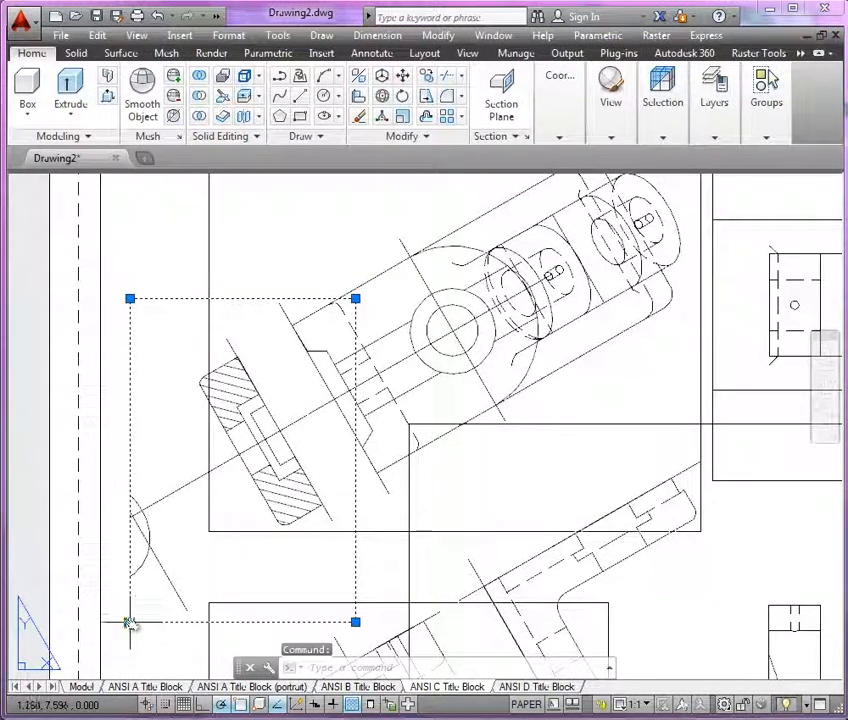
click(130, 621)
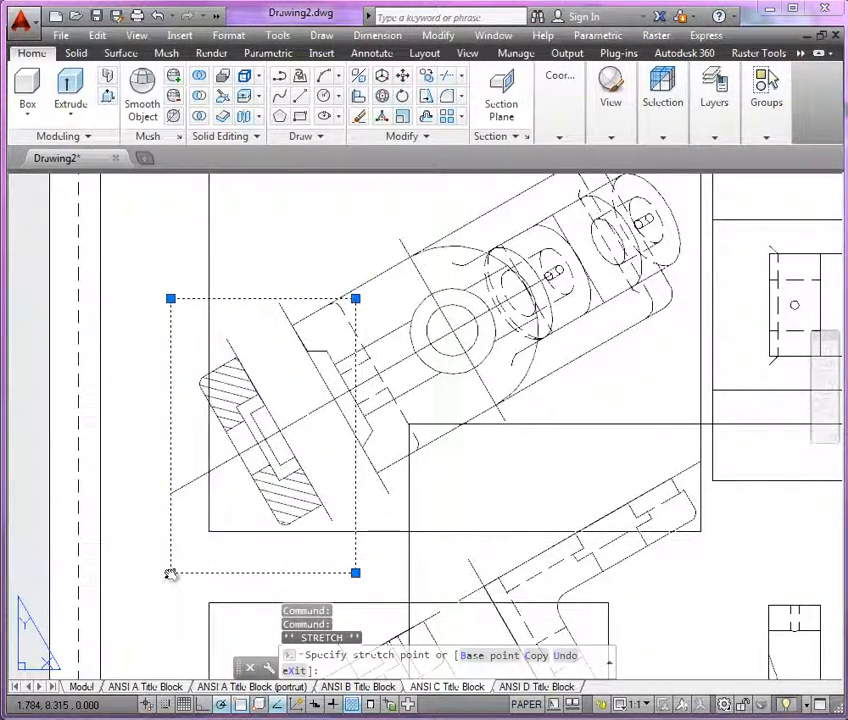
click(170, 573)
key(Escape)
- Activate the upper-left auxiliary viewport and erase the projected base and lug geometry at the view's upper-right end
mouse_move(416, 448)
middle_down()
mouse_move(274, 506)
mouse_move(249, 525)
middle_up()
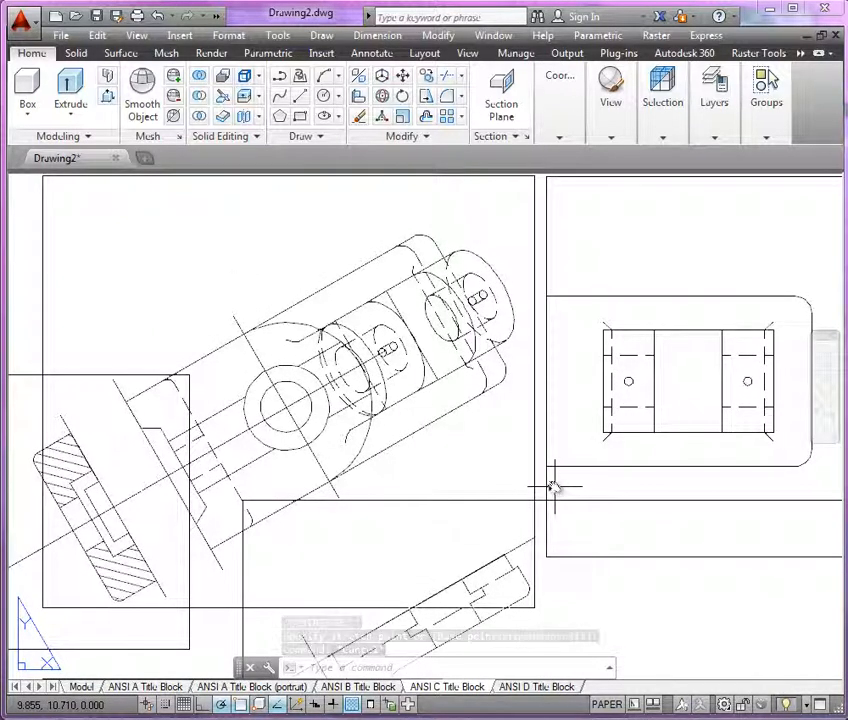
double_click(450, 458)
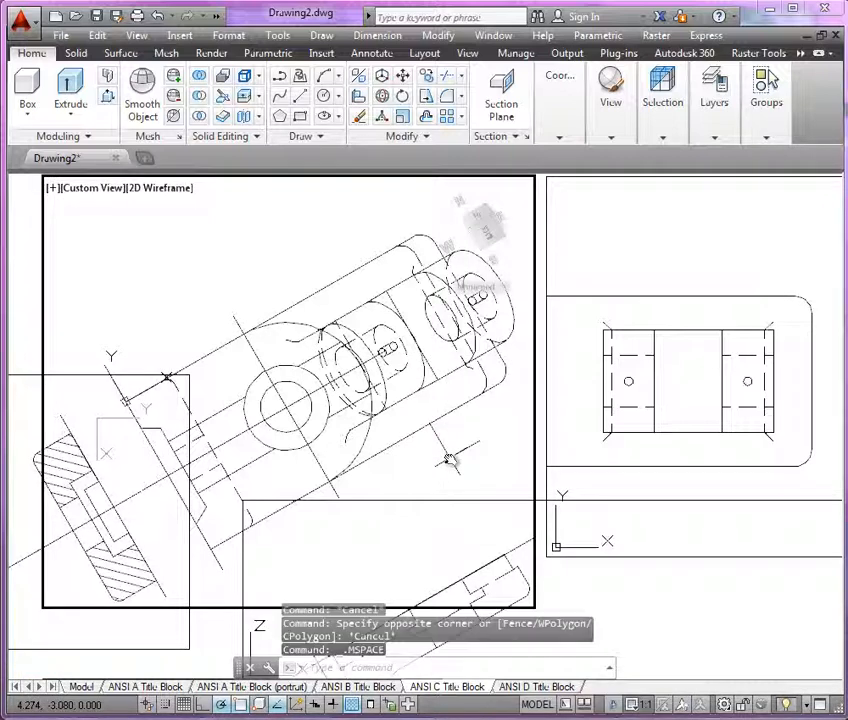
click(510, 405)
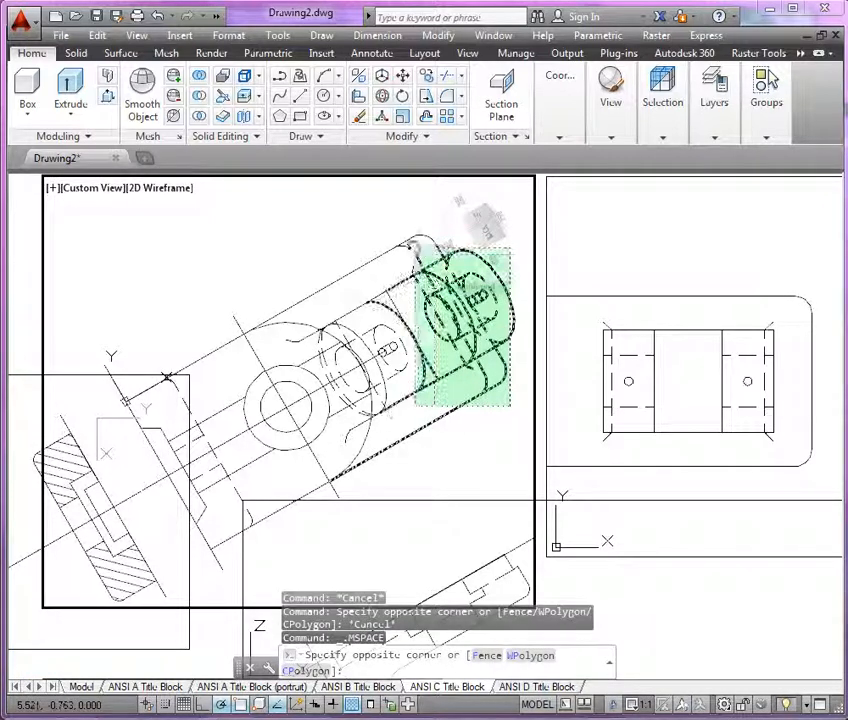
click(404, 232)
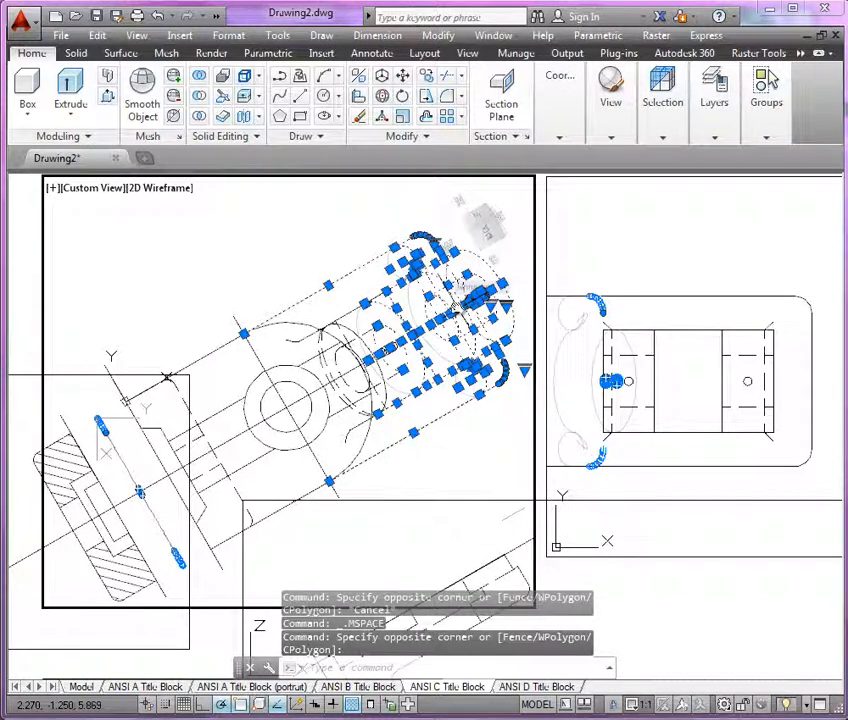
key(Delete)
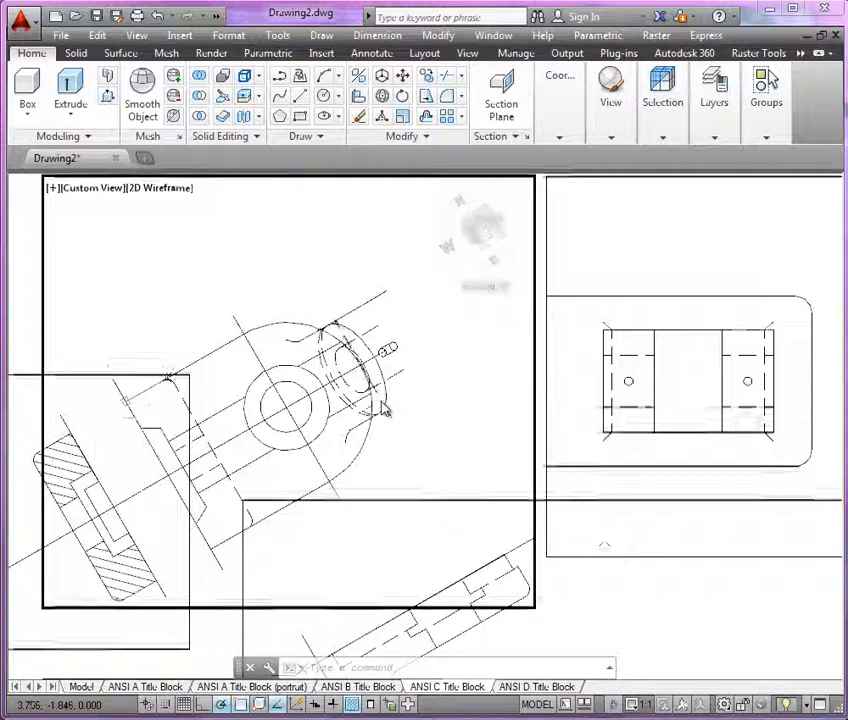
- Erase the leftover slanted lines, small pin circles and short hidden line around the upper part of the auxiliary view's rounded end
scroll(384, 405, up, 2)
middle_drag(426, 432, 478, 471)
scroll(173, 215, down, 2)
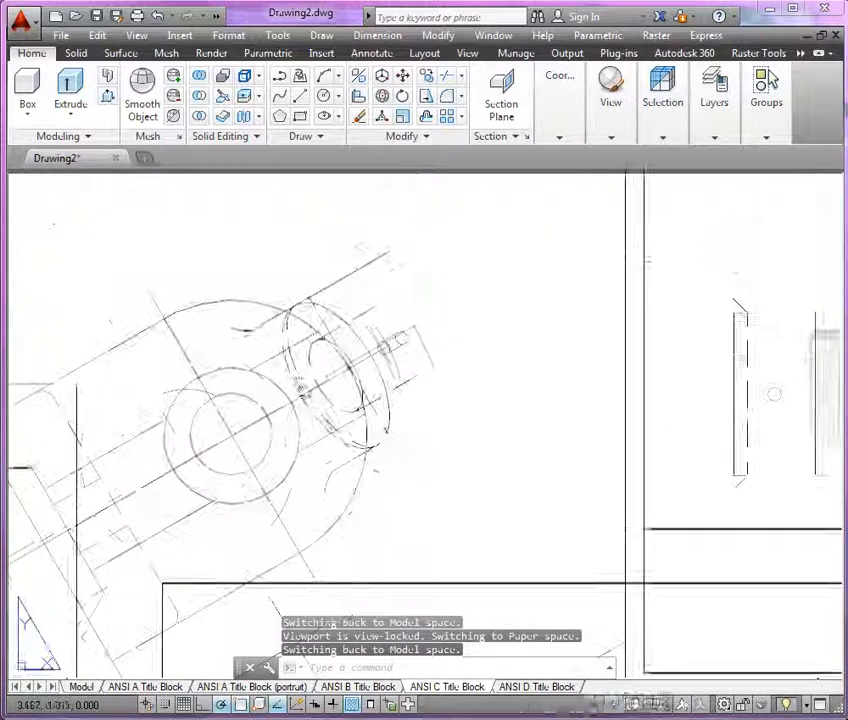
click(196, 249)
click(455, 341)
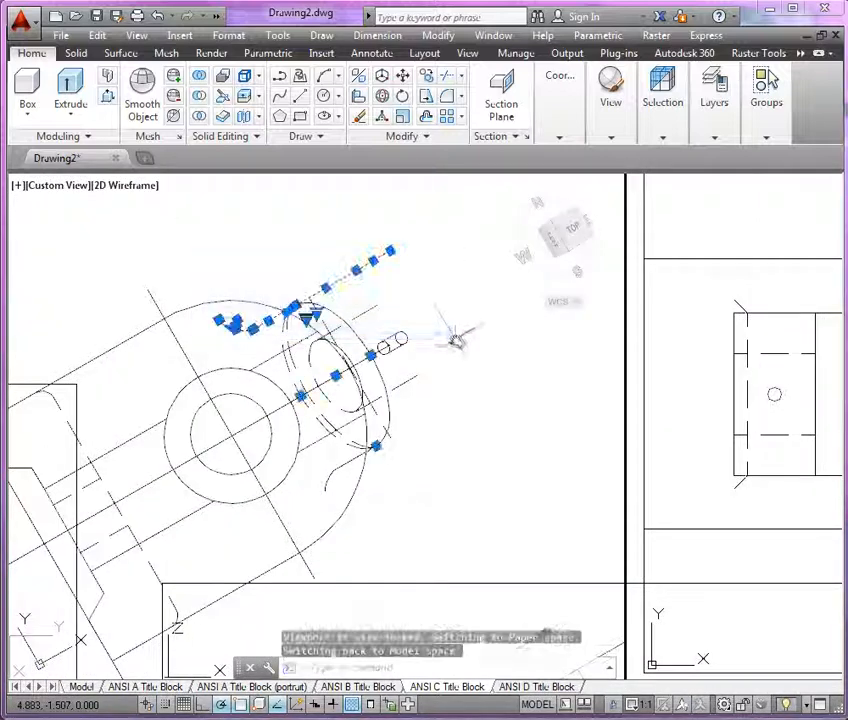
key(Delete)
click(238, 279)
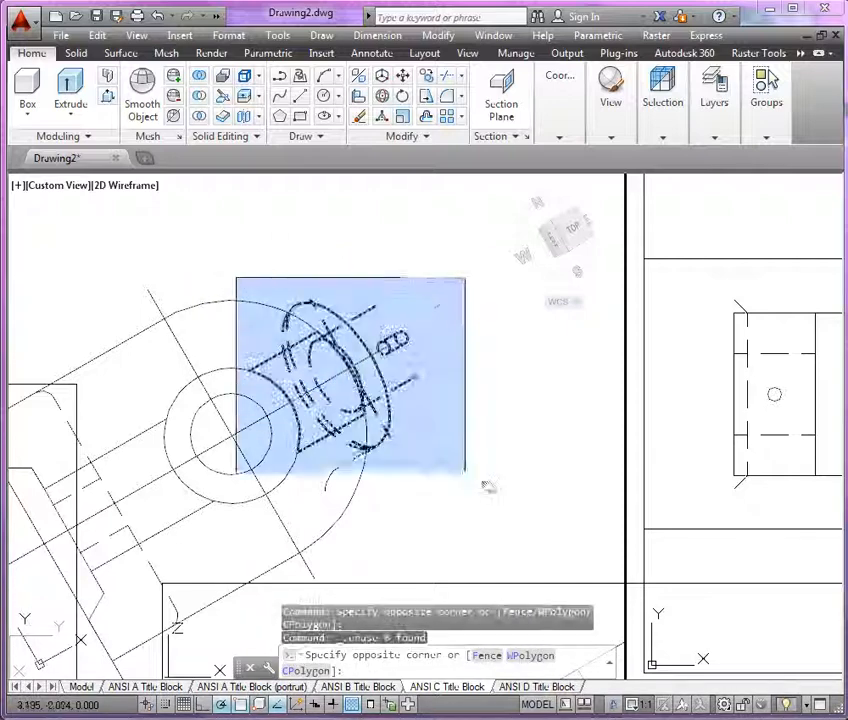
click(485, 356)
key(Delete)
- Erase the hidden curve, the large outer arc and the short inner curve overlapping the auxiliary view's rounded end
click(255, 264)
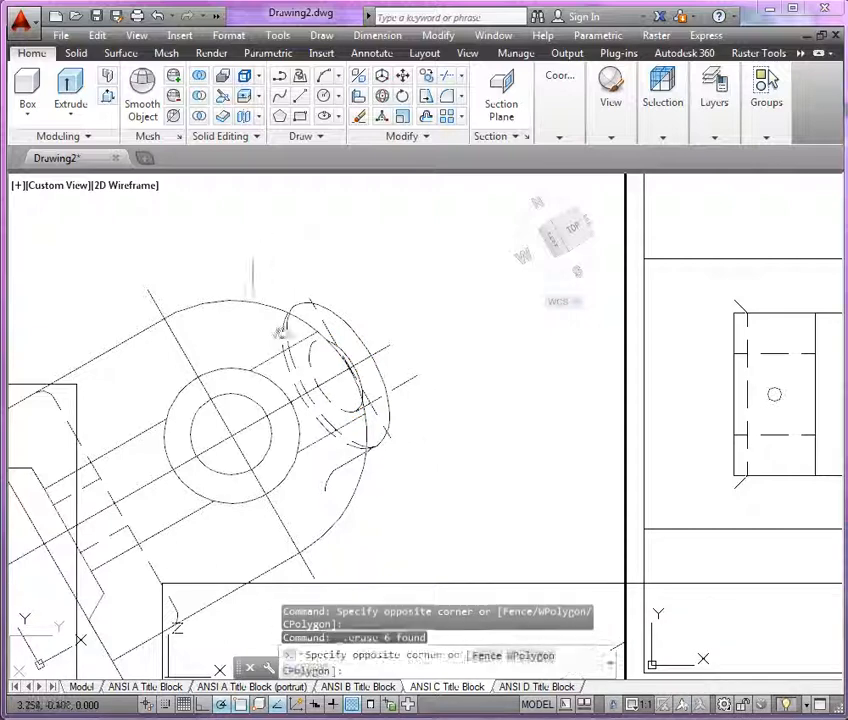
click(362, 390)
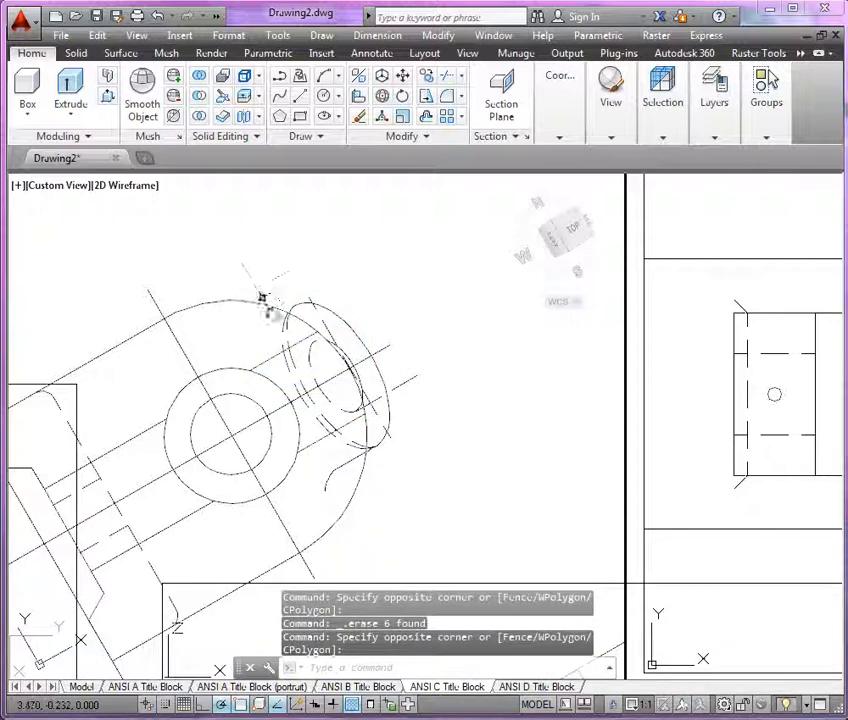
click(282, 318)
key(Delete)
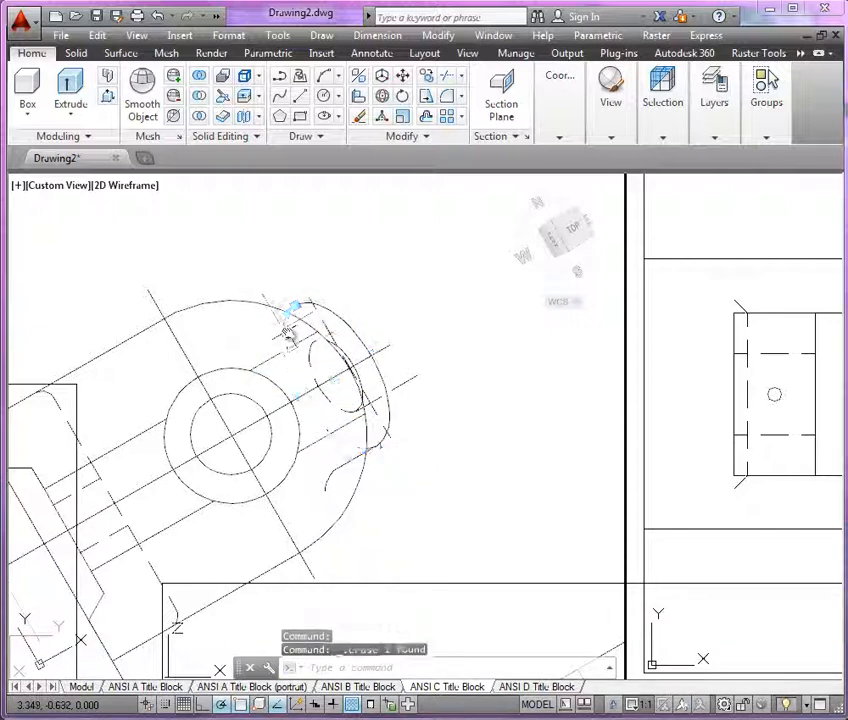
click(275, 273)
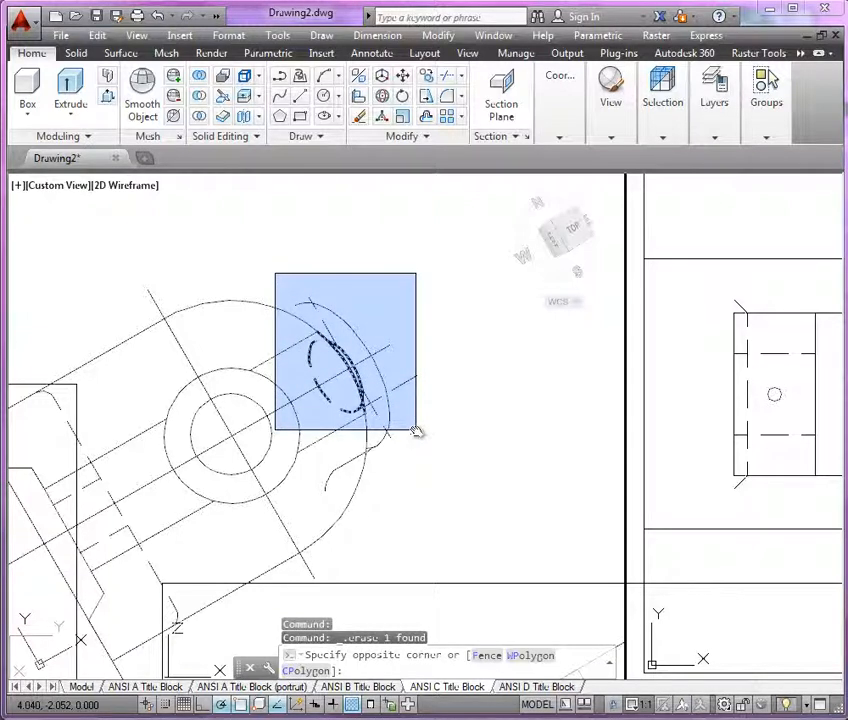
click(398, 397)
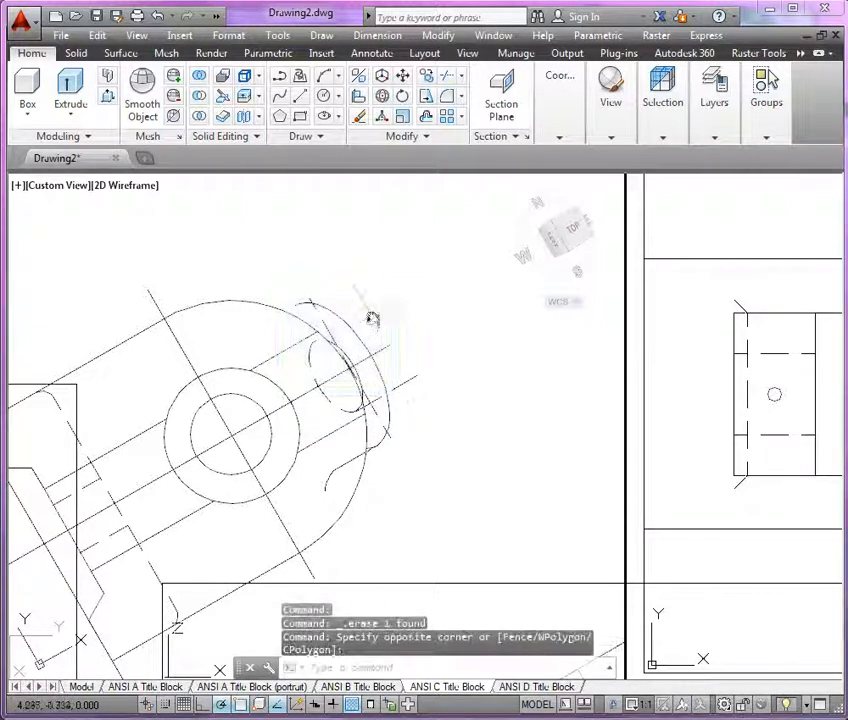
click(370, 347)
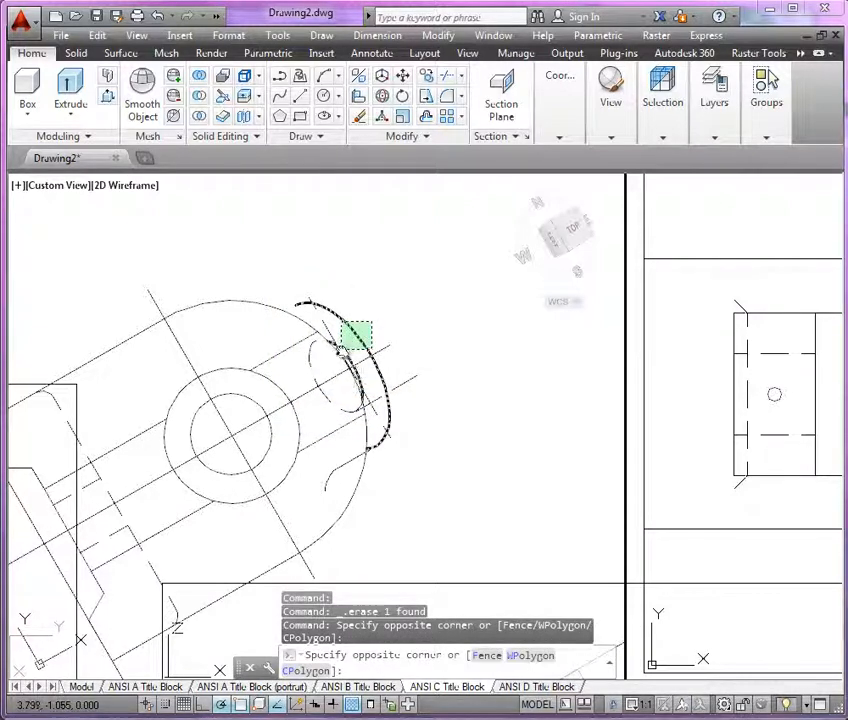
click(342, 323)
key(Delete)
click(334, 335)
key(Delete)
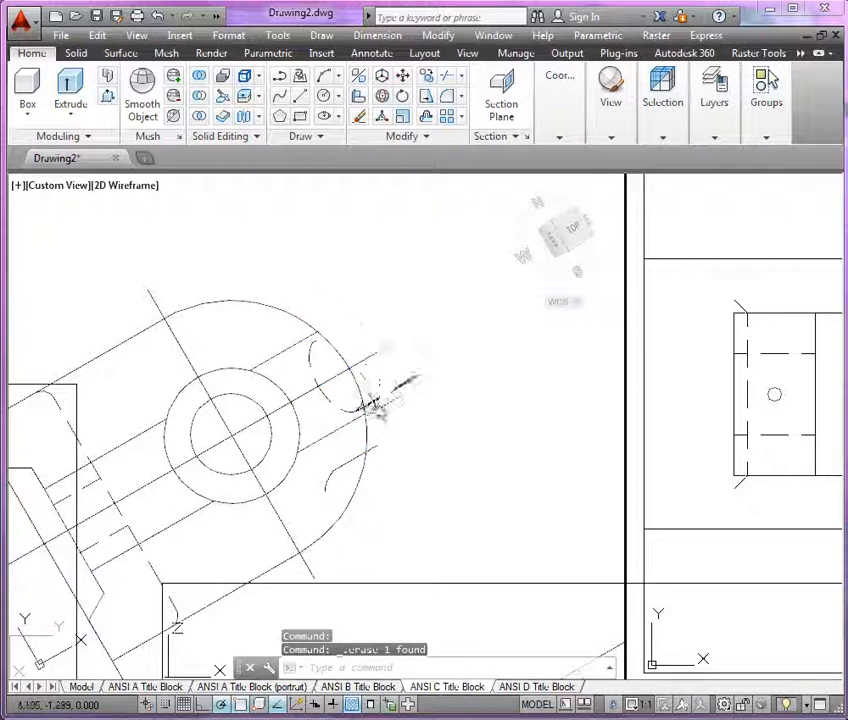
- Erase the remaining hidden ellipse, short line pieces and stray dashes at the auxiliary view's rounded end, leaving its outline and concentric circles
click(384, 404)
click(373, 398)
key(Delete)
click(354, 412)
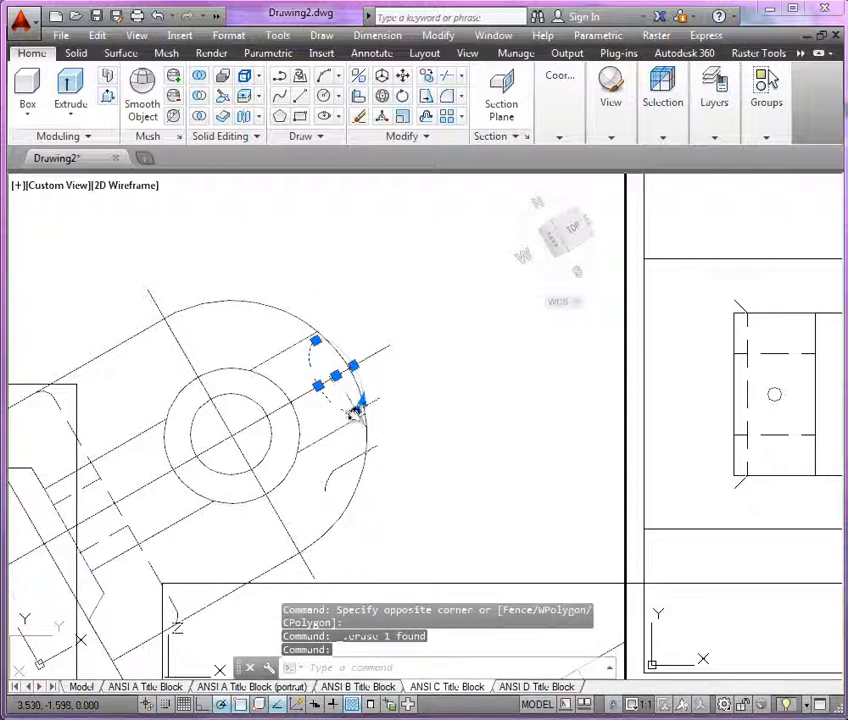
key(Delete)
key(Delete)
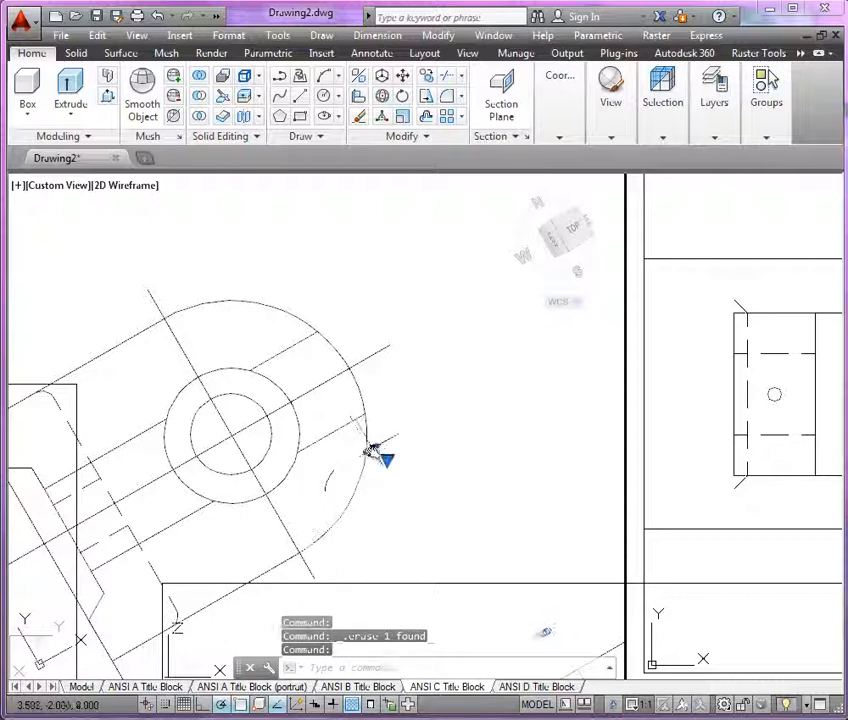
scroll(440, 400, down, 2)
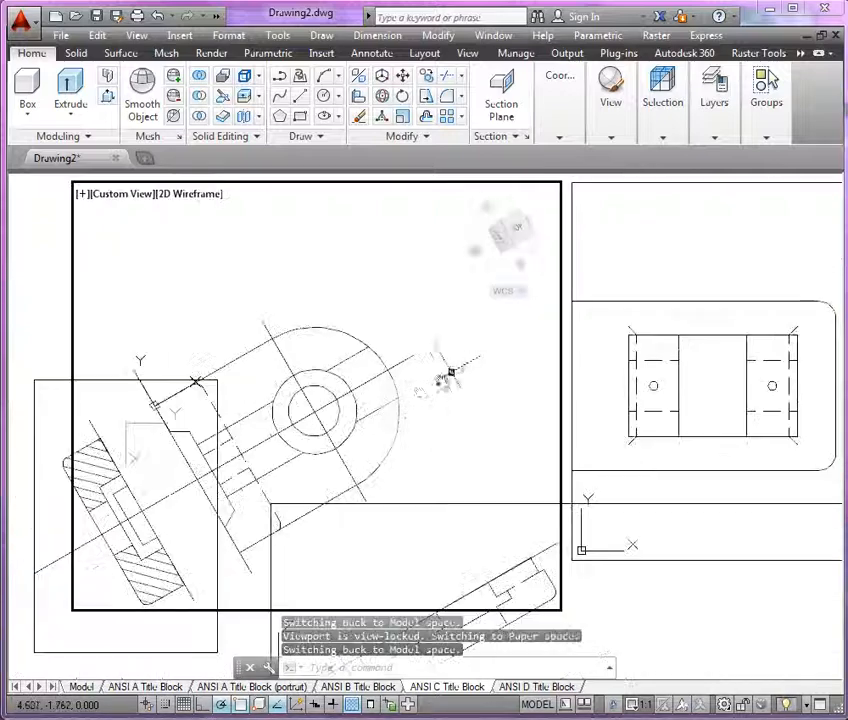
click(381, 395)
click(430, 433)
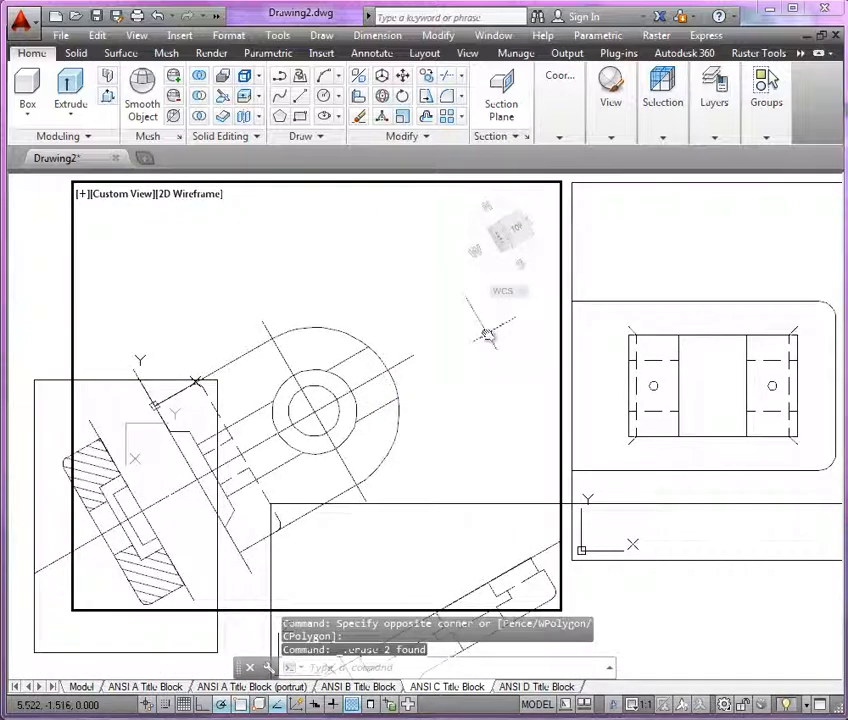
- Leave the auxiliary viewport's model space and return to paper space at the lower-left auxiliary and section viewports
scroll(448, 404, down, 2)
scroll(440, 405, up, 2)
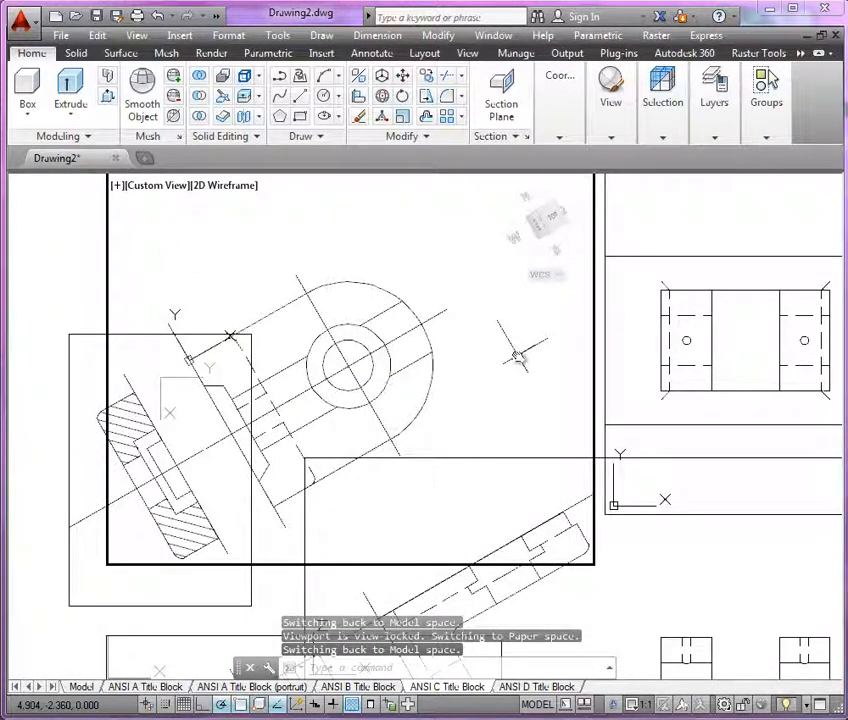
scroll(280, 228, down, 3)
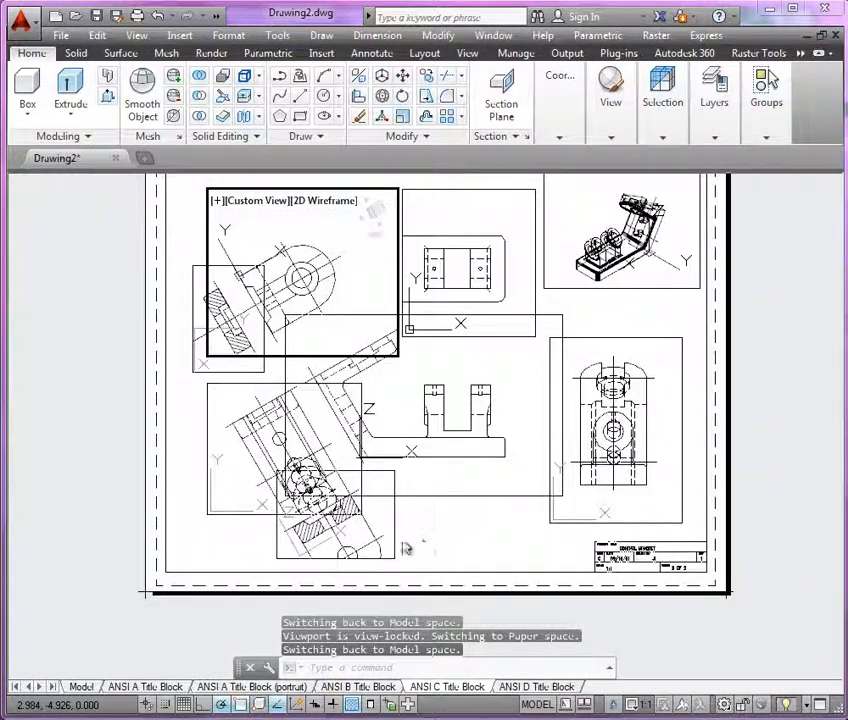
double_click(424, 547)
scroll(330, 553, up, 3)
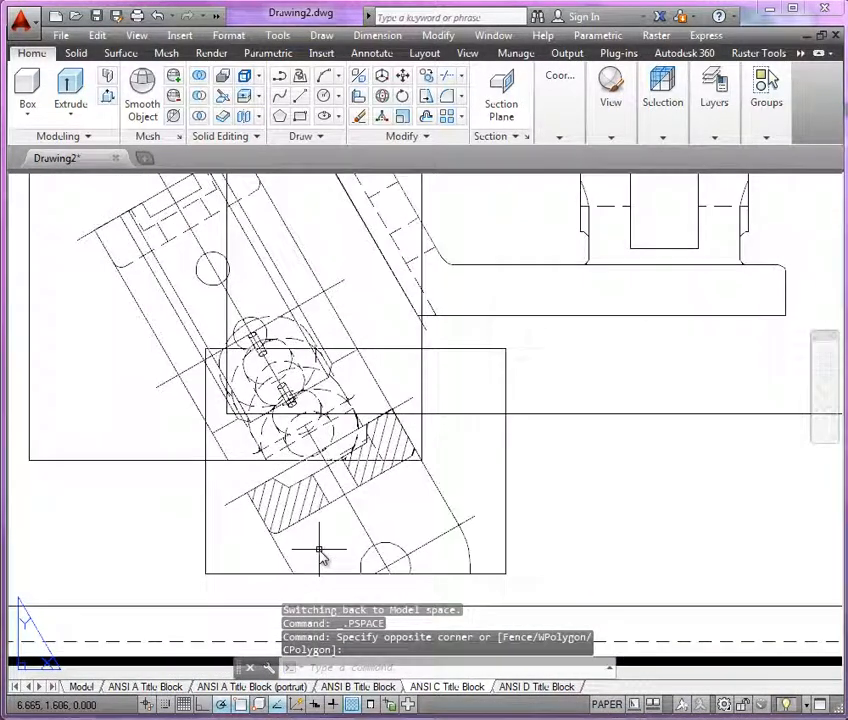
middle_drag(336, 552, 375, 594)
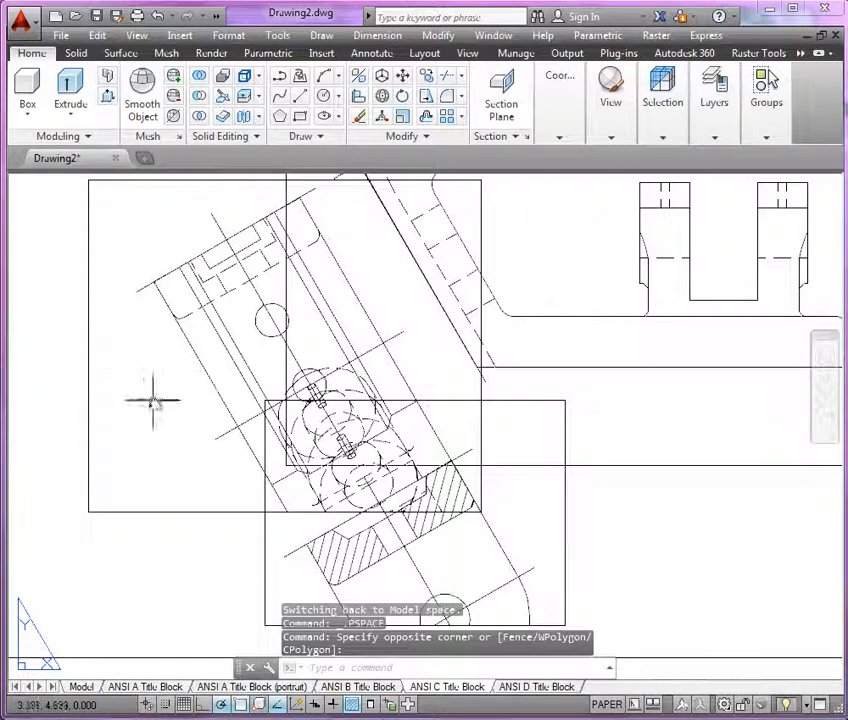
double_click(165, 420)
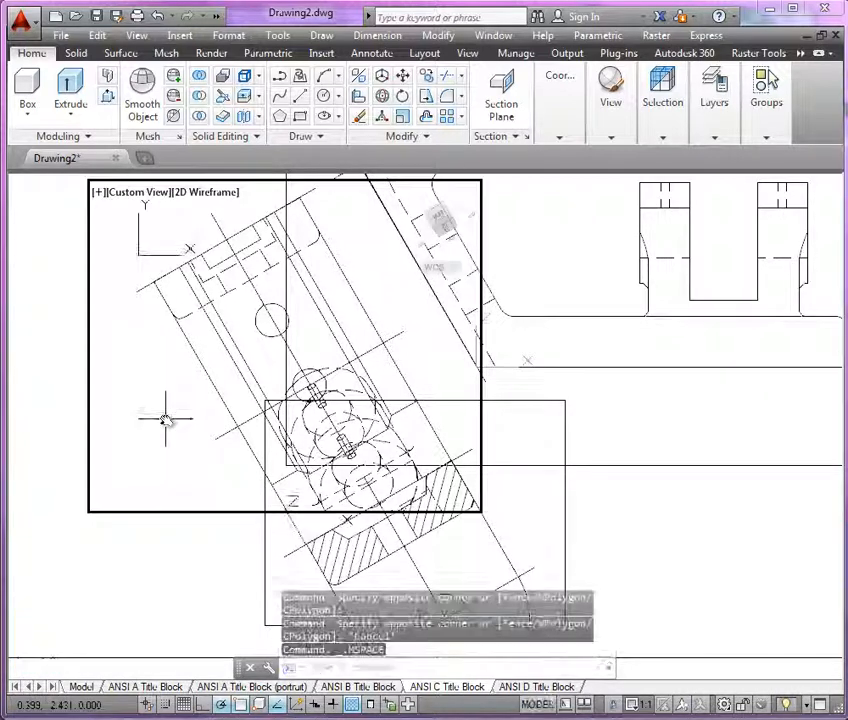
double_click(603, 550)
middle_drag(527, 531, 456, 498)
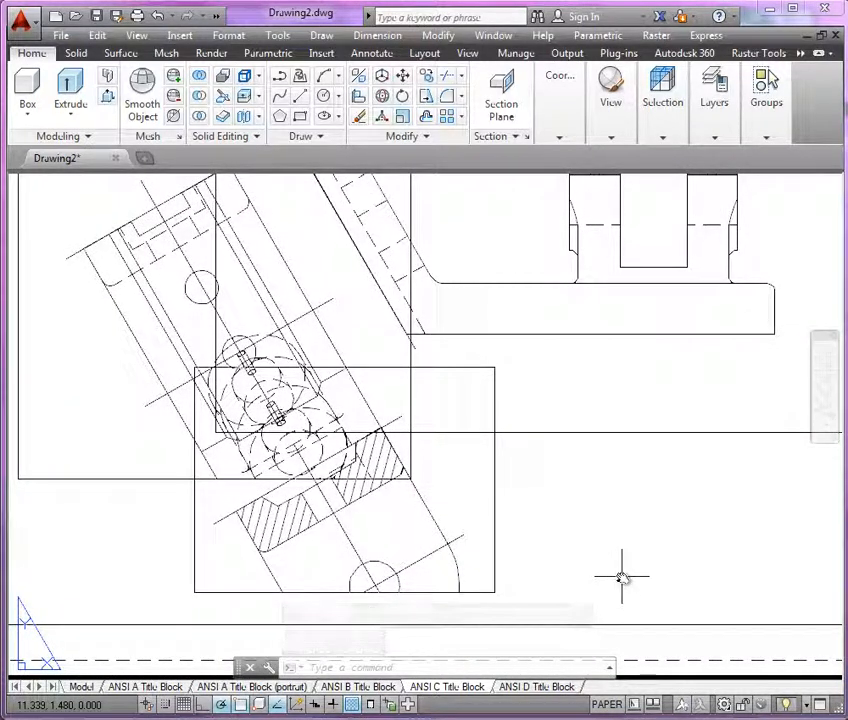
click(768, 88)
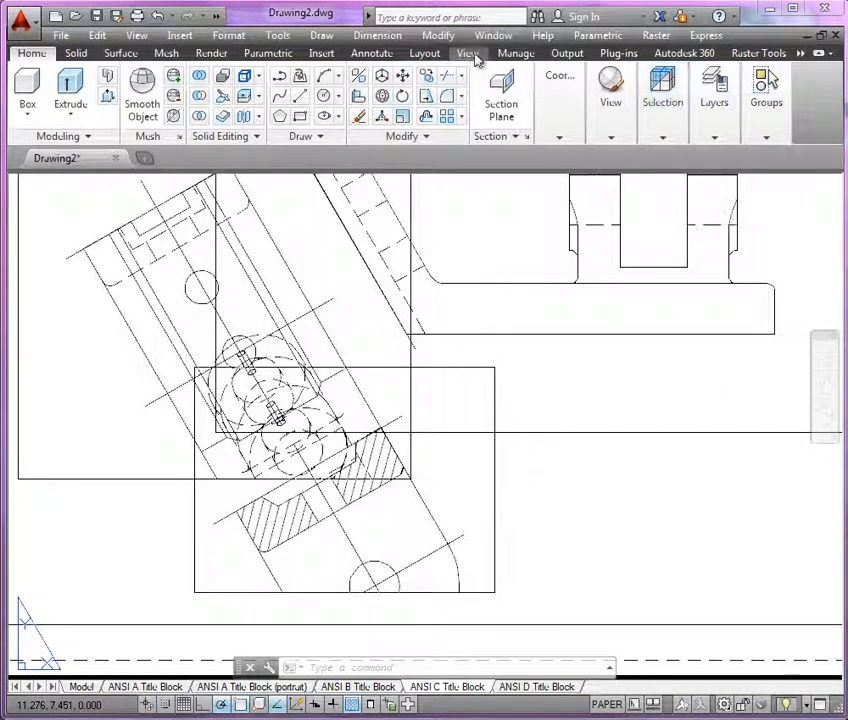
click(470, 55)
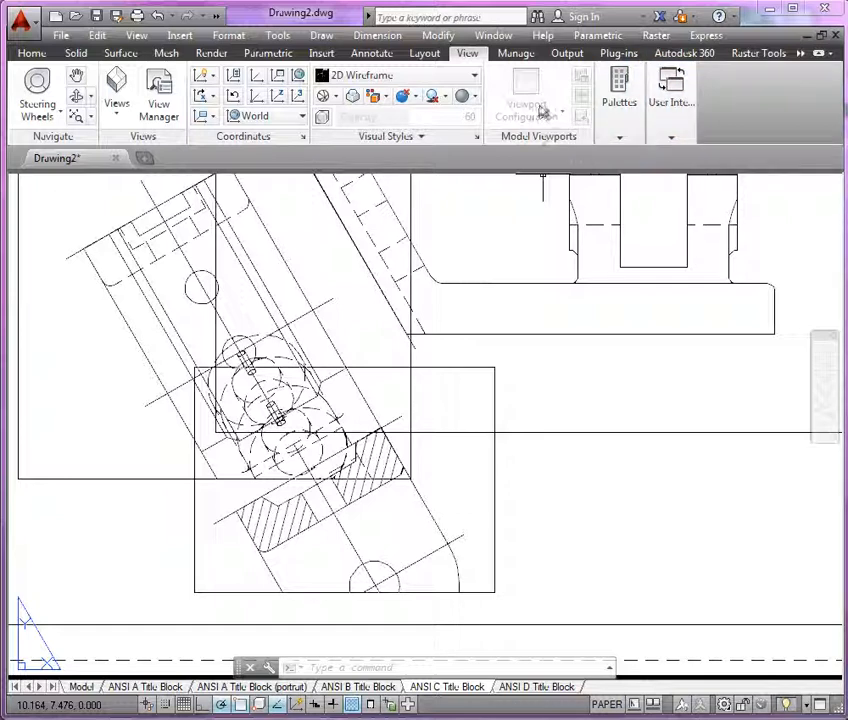
- Open the properties of the lower hatched section viewport and turn its On setting to No
click(496, 461)
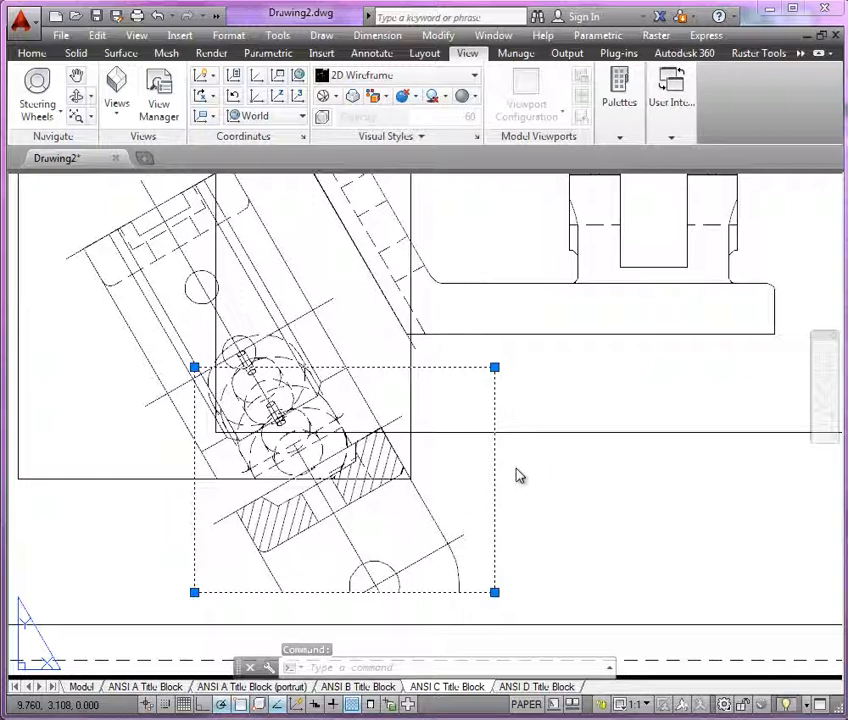
right_click(540, 481)
click(594, 461)
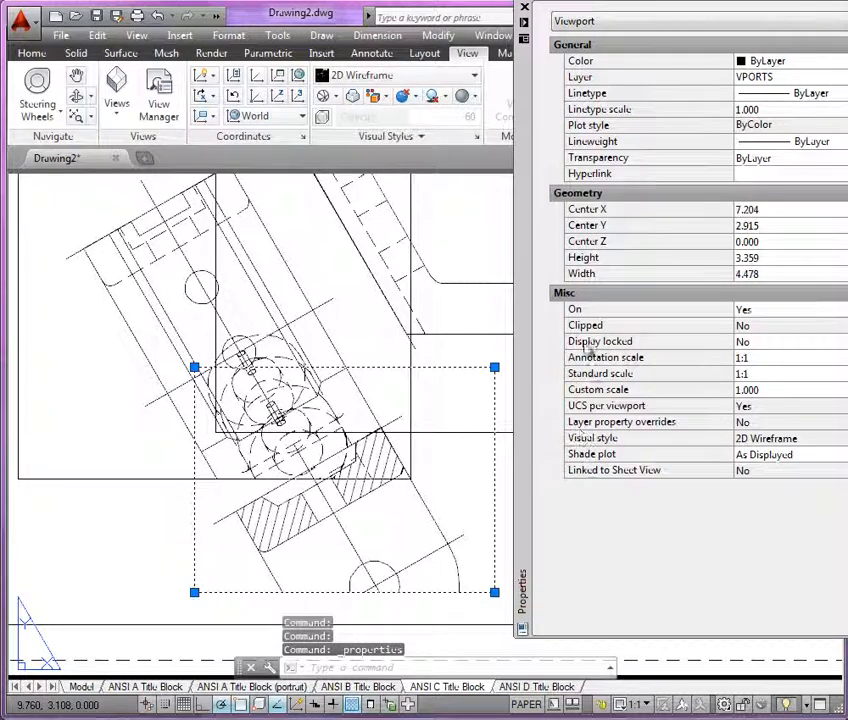
click(764, 312)
click(785, 311)
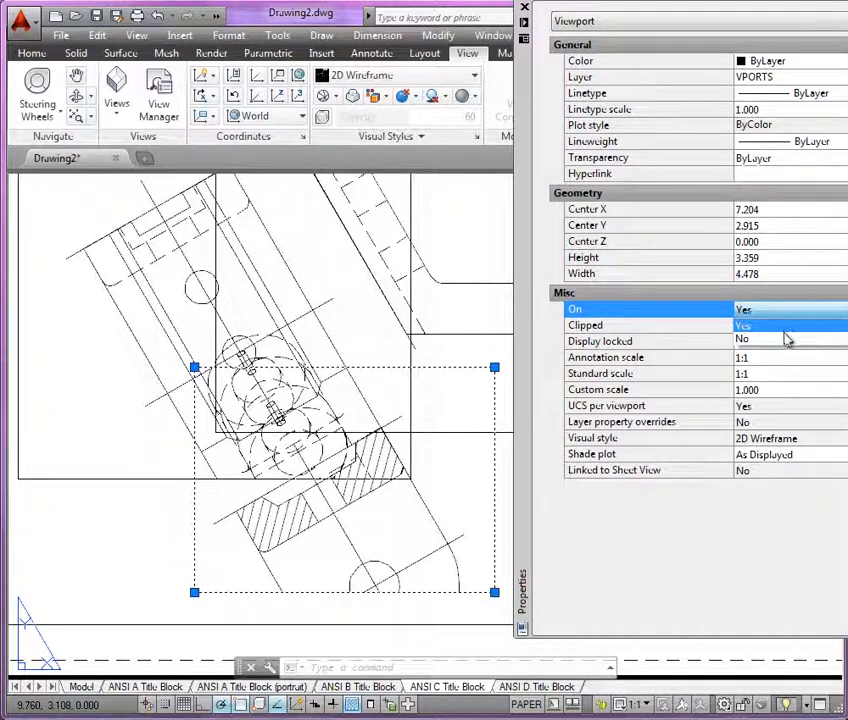
click(785, 340)
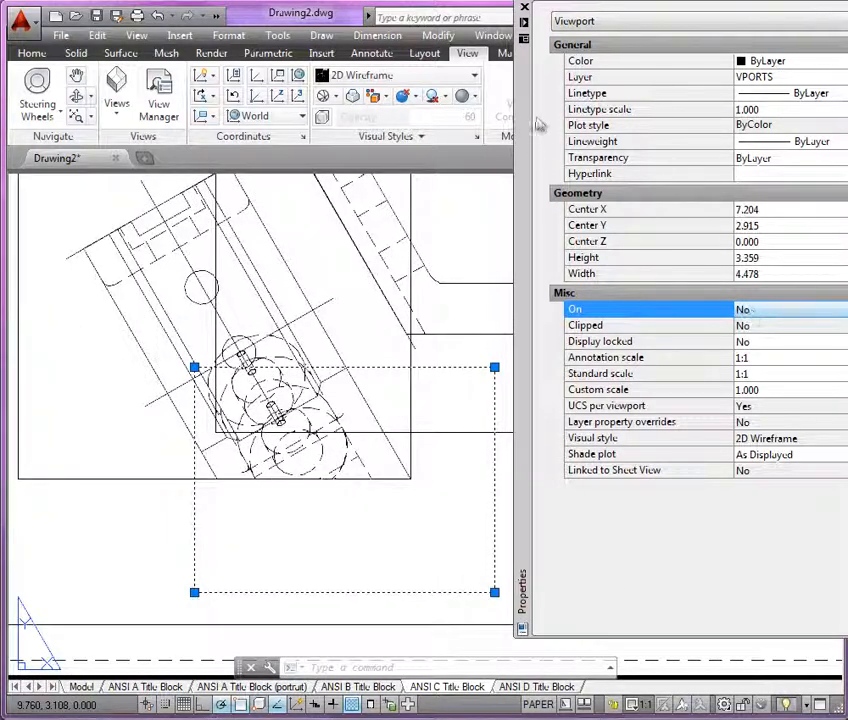
- Move the Properties palette clear of the lower-left views, make it narrower and clear the viewport selection
drag(843, 4, 727, 224)
drag(524, 275, 567, 253)
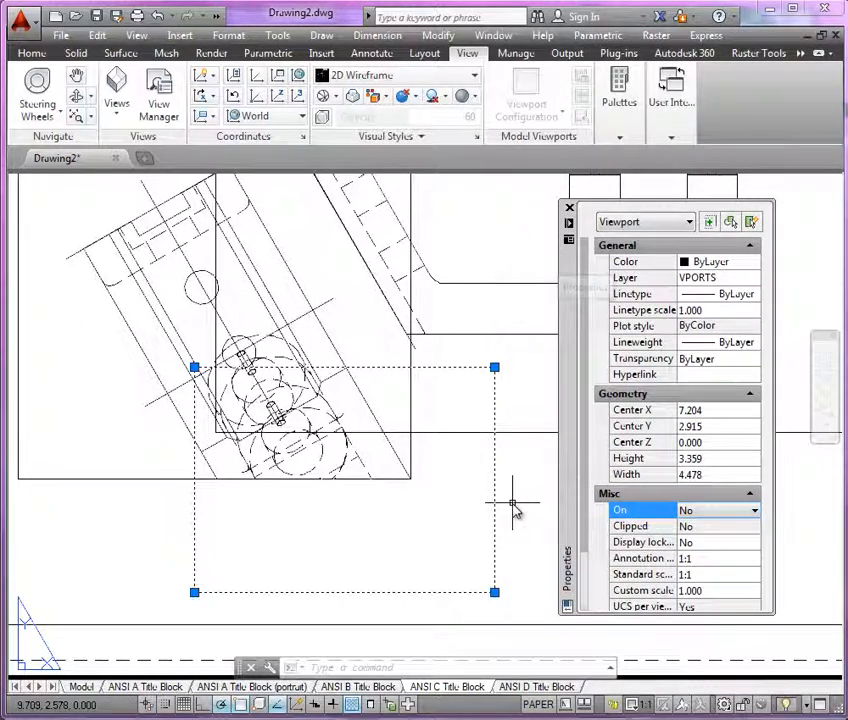
key(Escape)
key(Escape)
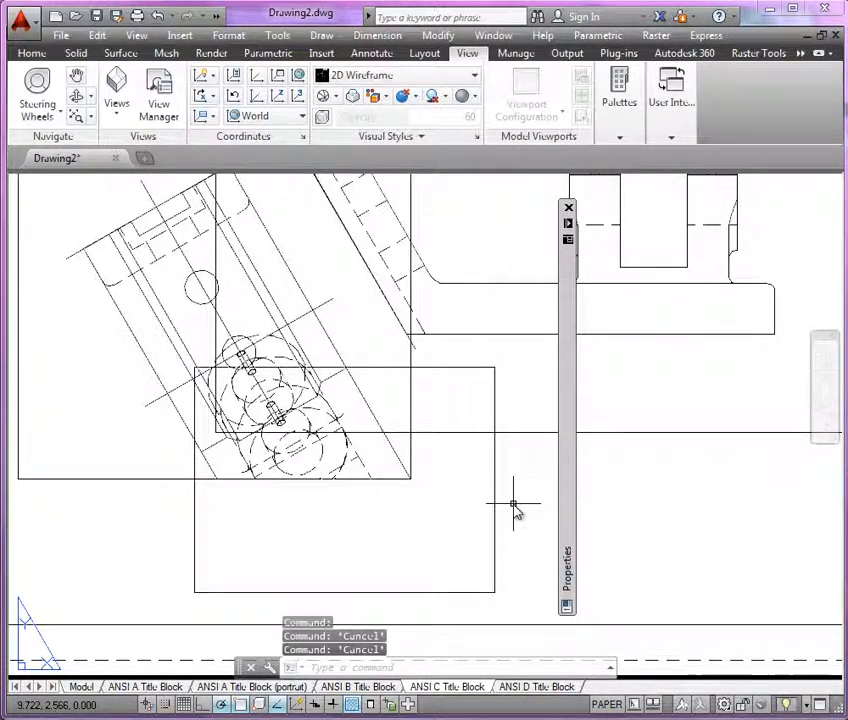
- Set On to No for the large viewport that shows the bracket's elevation with the slanted arm
scroll(513, 507, down, 3)
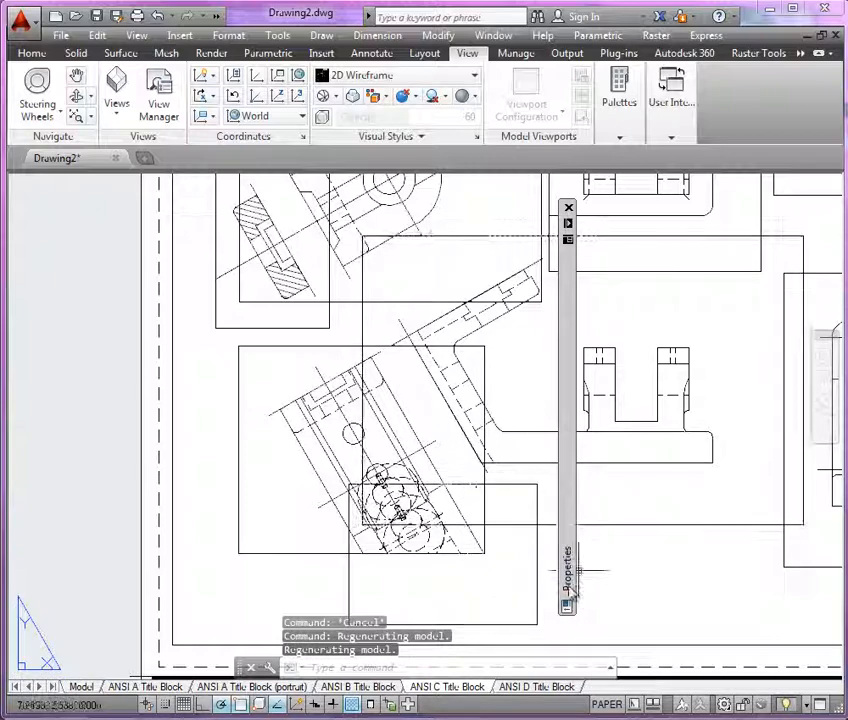
click(549, 523)
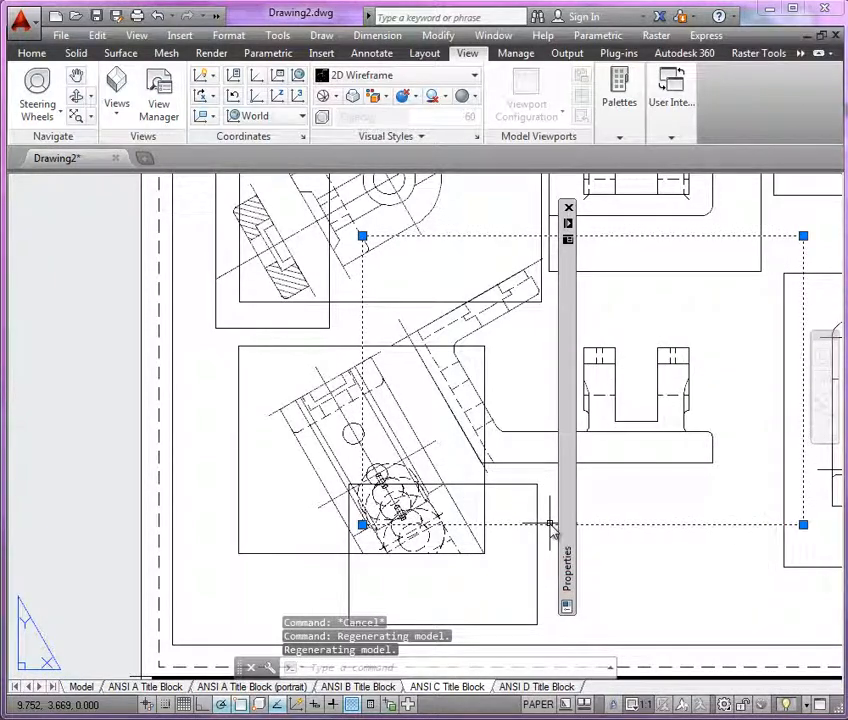
mouse_move(571, 403)
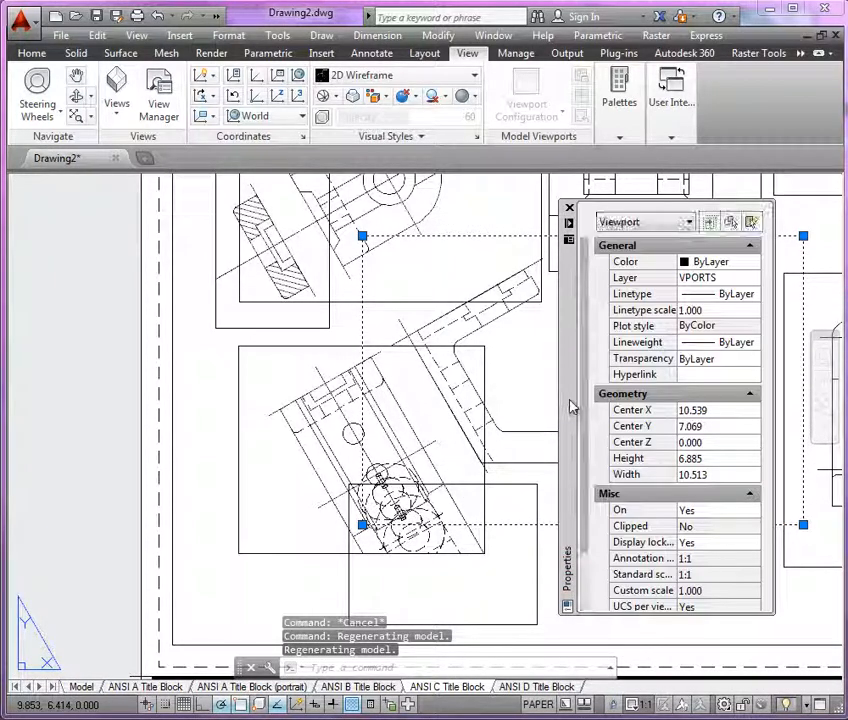
click(708, 518)
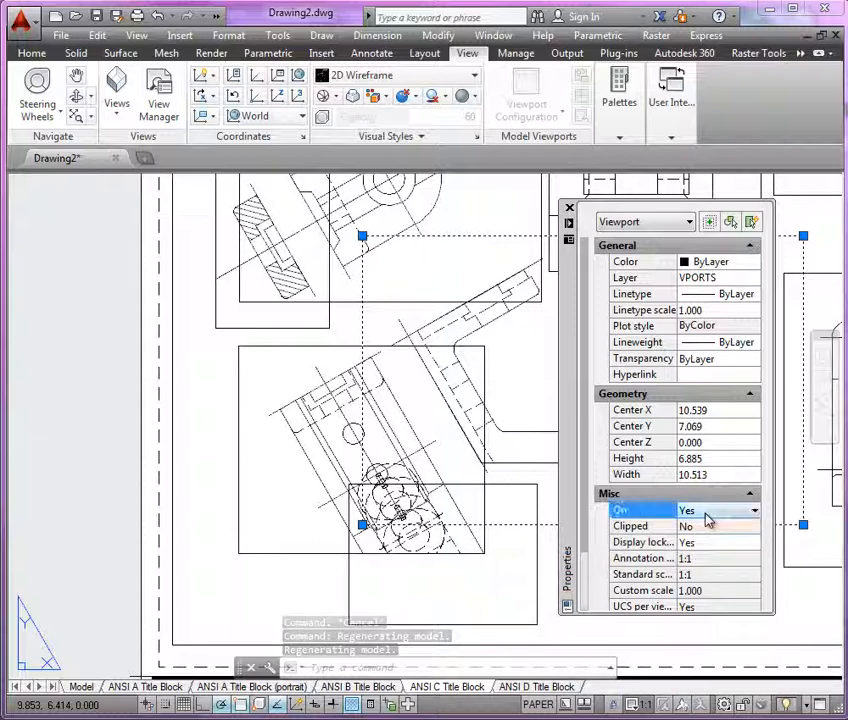
click(708, 518)
click(706, 543)
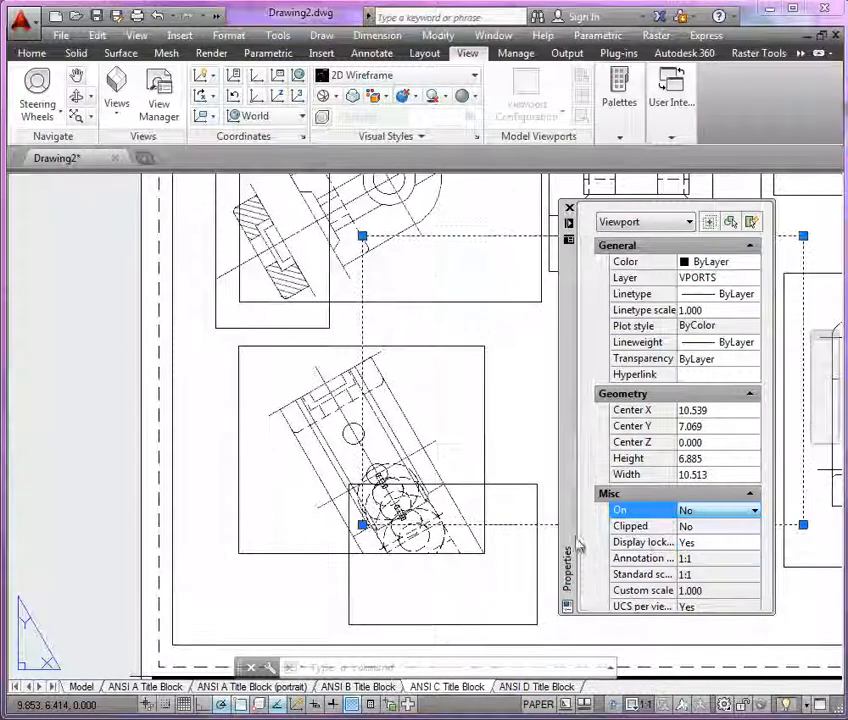
- Activate the auxiliary viewport and erase the projected side line, hidden circles and dashes beyond the slanted plate's lower end
scroll(415, 545, up, 2)
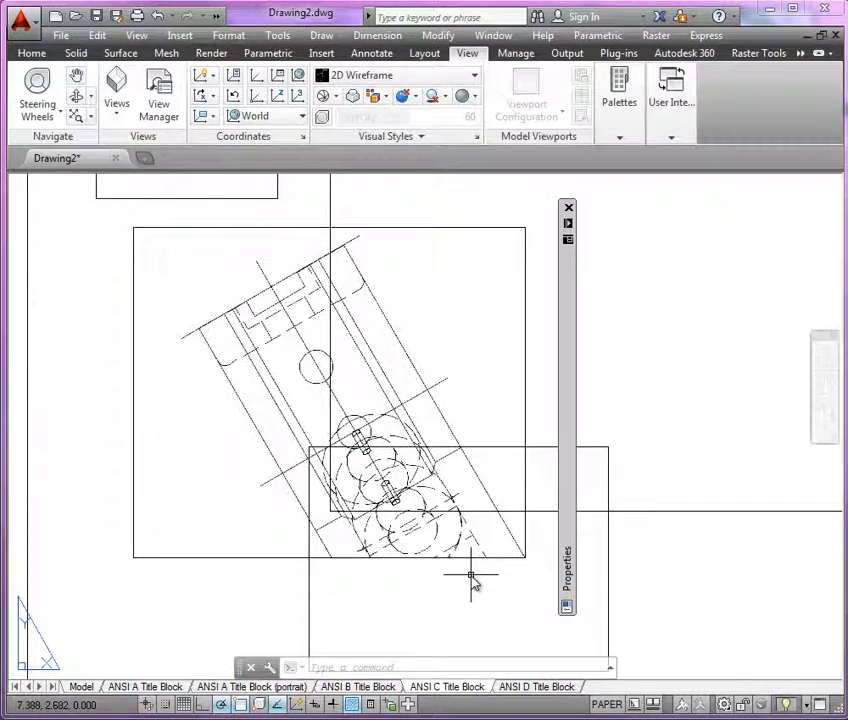
double_click(223, 486)
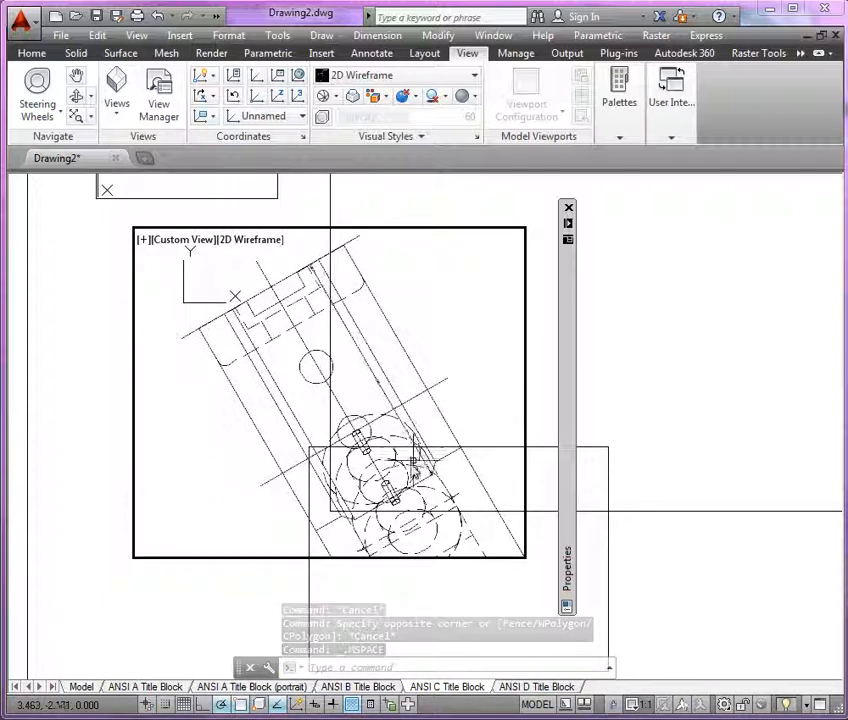
click(494, 492)
click(451, 525)
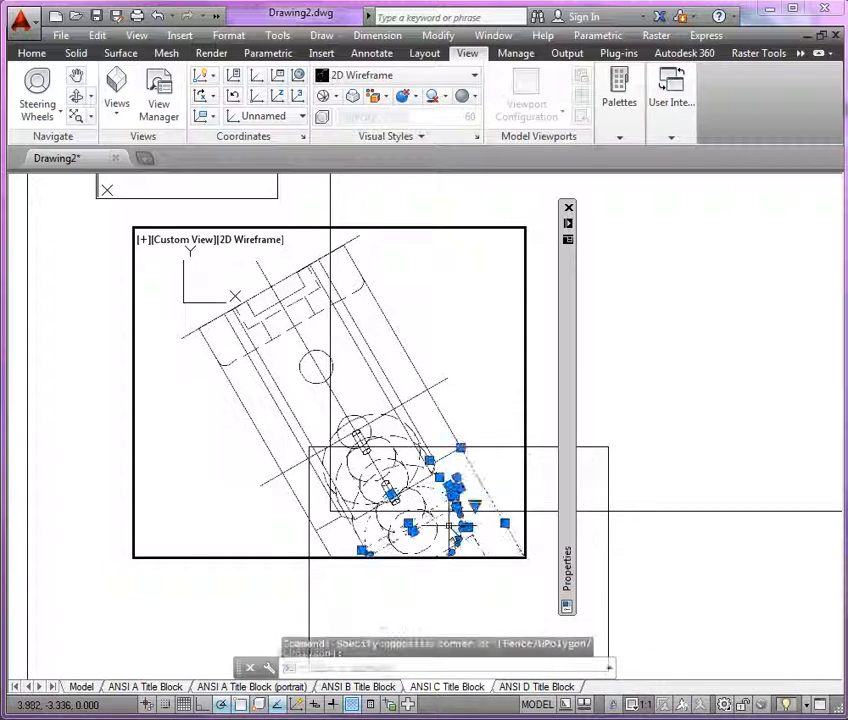
click(475, 541)
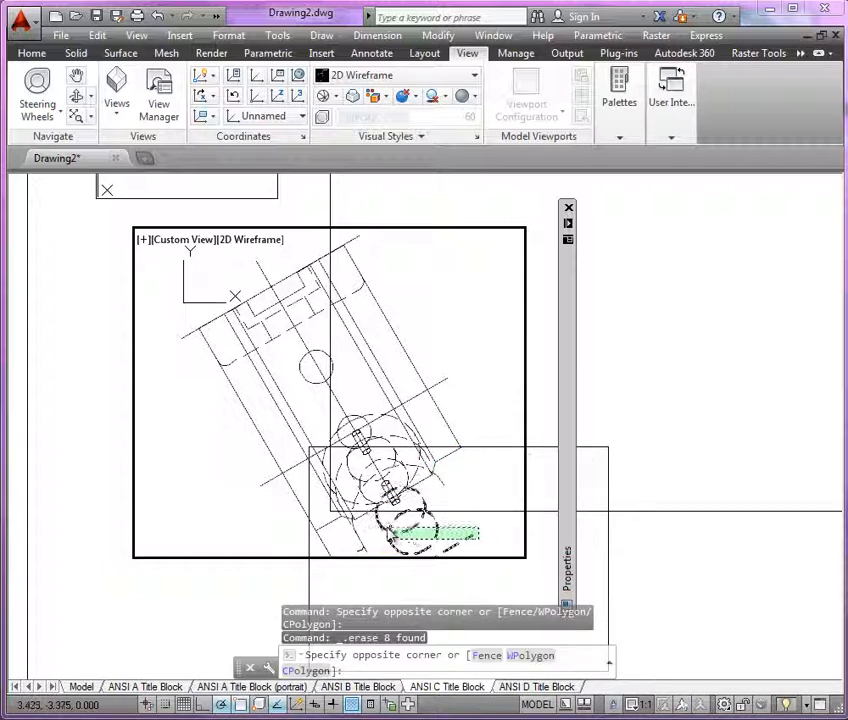
click(393, 543)
key(Delete)
- Erase the remaining stray dashes, hidden circles and pins at the auxiliary view's lower end, leaving the plate outline, two holes and centre lines
click(385, 538)
click(361, 547)
key(Delete)
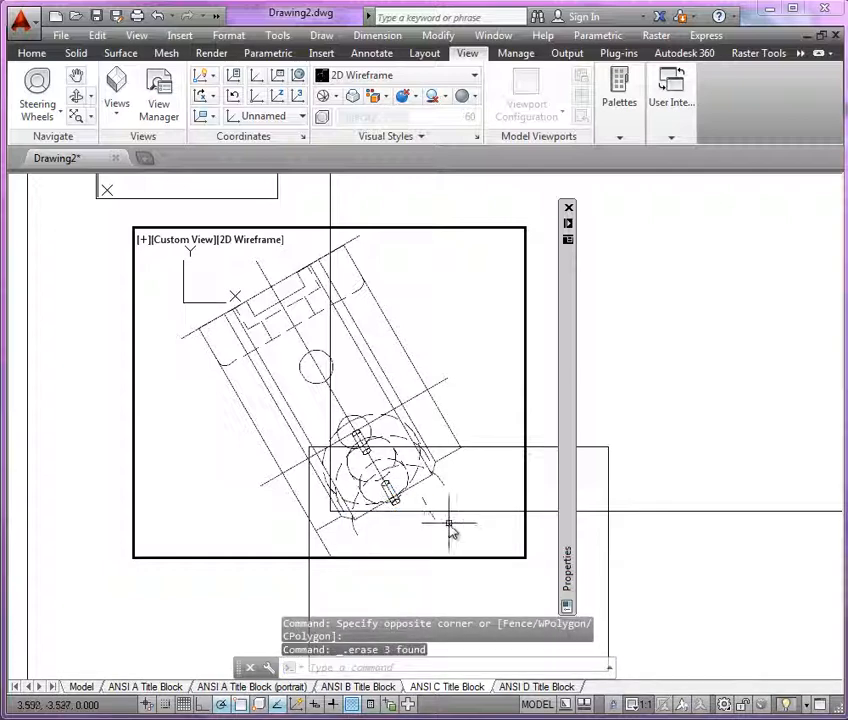
click(448, 522)
click(431, 508)
key(Delete)
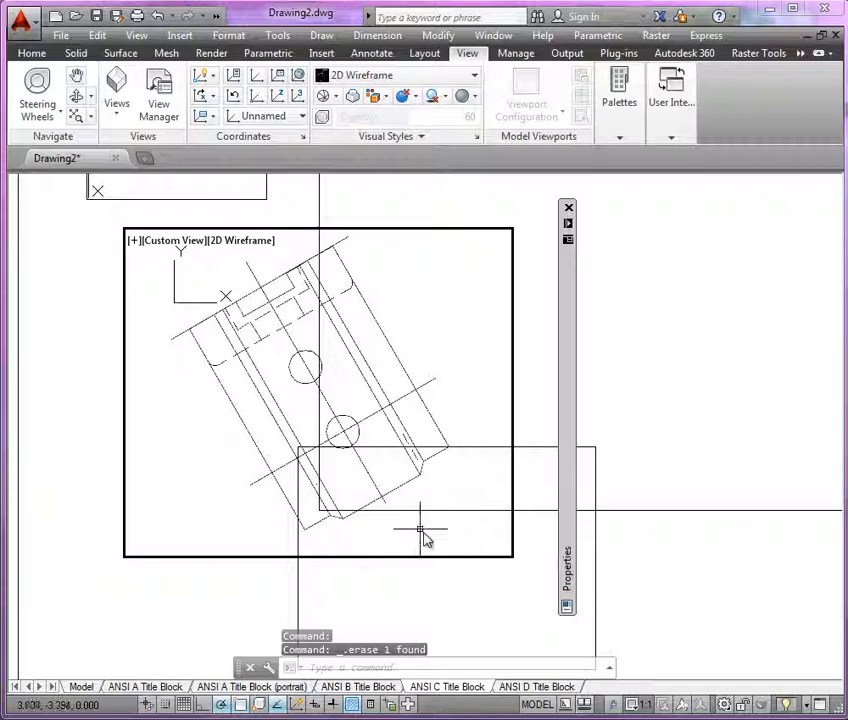
- Leave the cleaned auxiliary viewport's model space and return to paper space
mouse_move(428, 494)
middle_down()
mouse_move(451, 514)
mouse_move(439, 527)
middle_up()
double_click(439, 527)
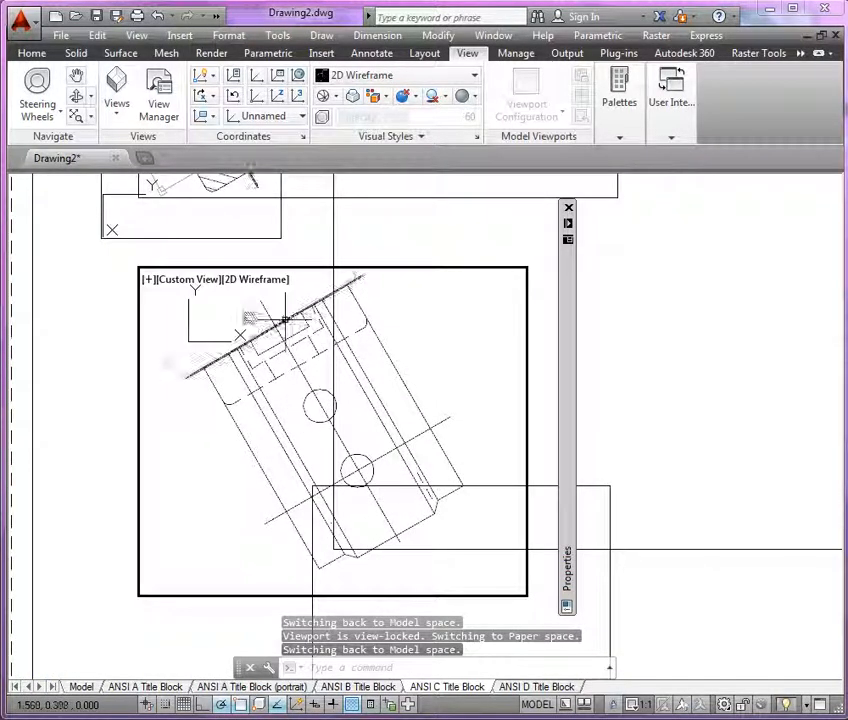
scroll(240, 315, down, 4)
double_click(508, 528)
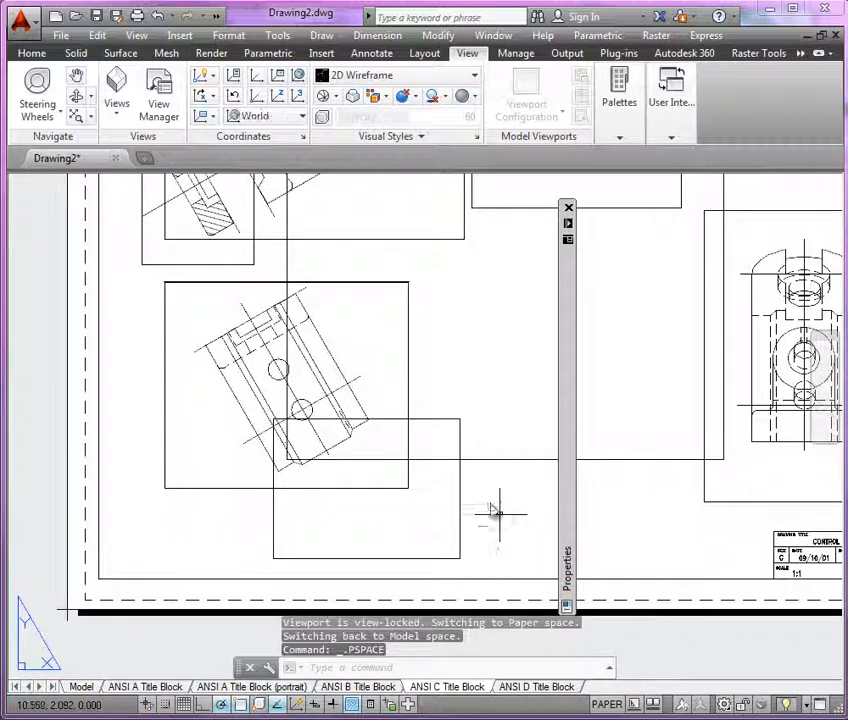
- Set On back to Yes for the large elevation viewport and clear the selection
click(482, 460)
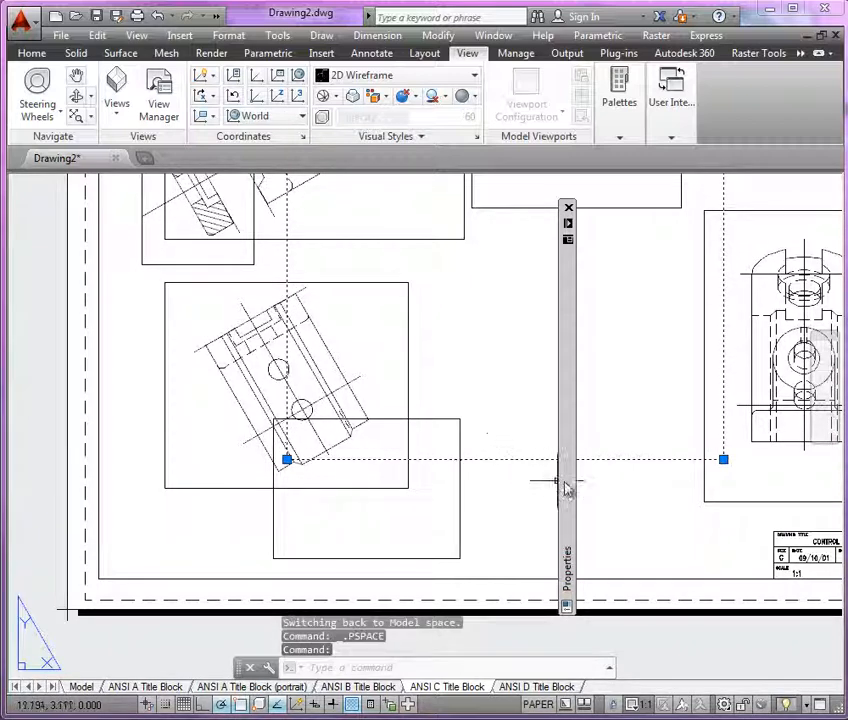
mouse_move(564, 489)
click(714, 510)
click(716, 517)
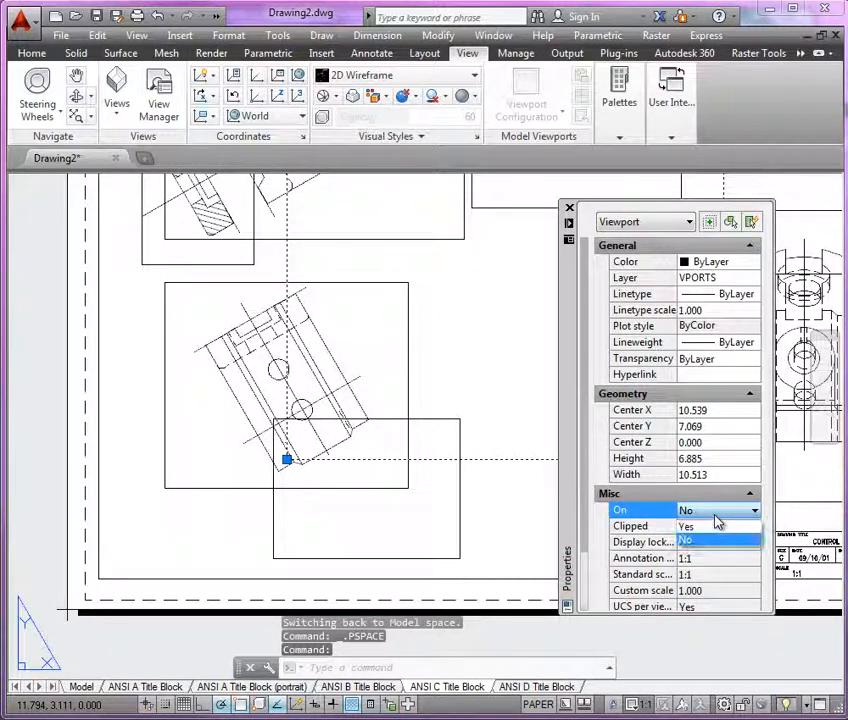
click(716, 526)
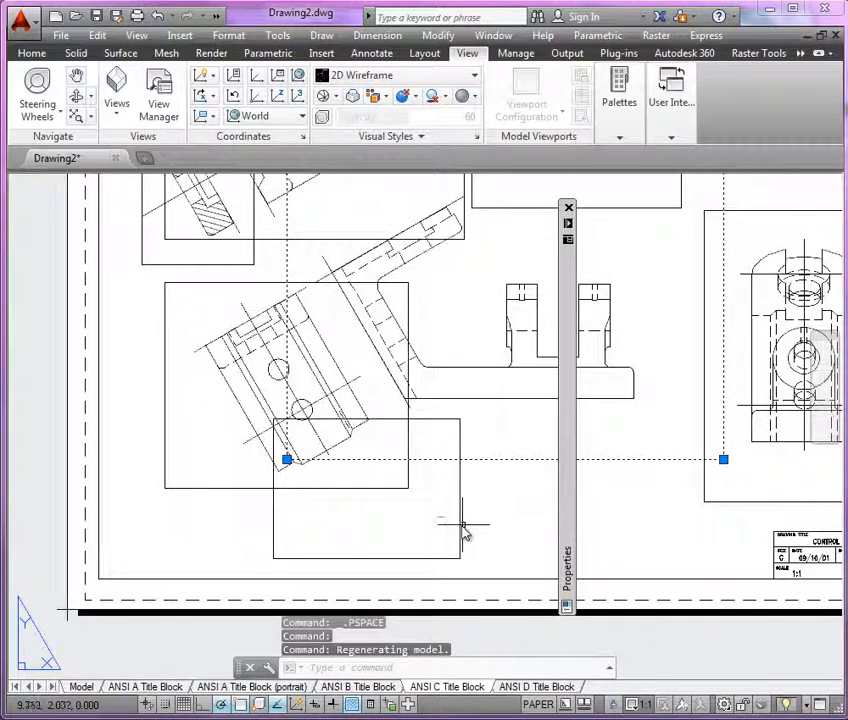
click(460, 530)
key(Escape)
key(Escape)
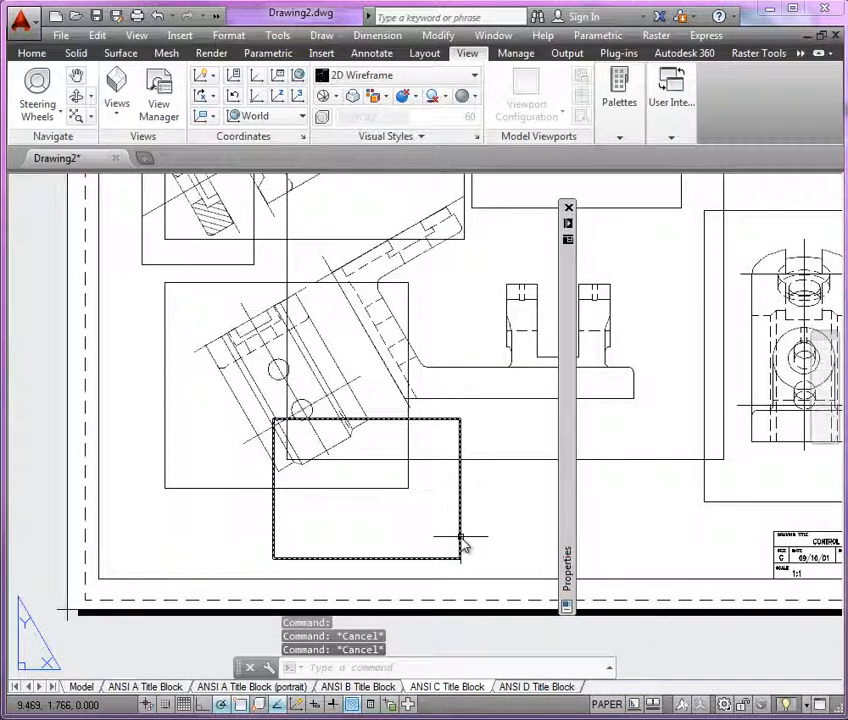
- Set On back to Yes for the lower hatched section viewport and deselect it
click(459, 541)
mouse_move(563, 543)
click(700, 514)
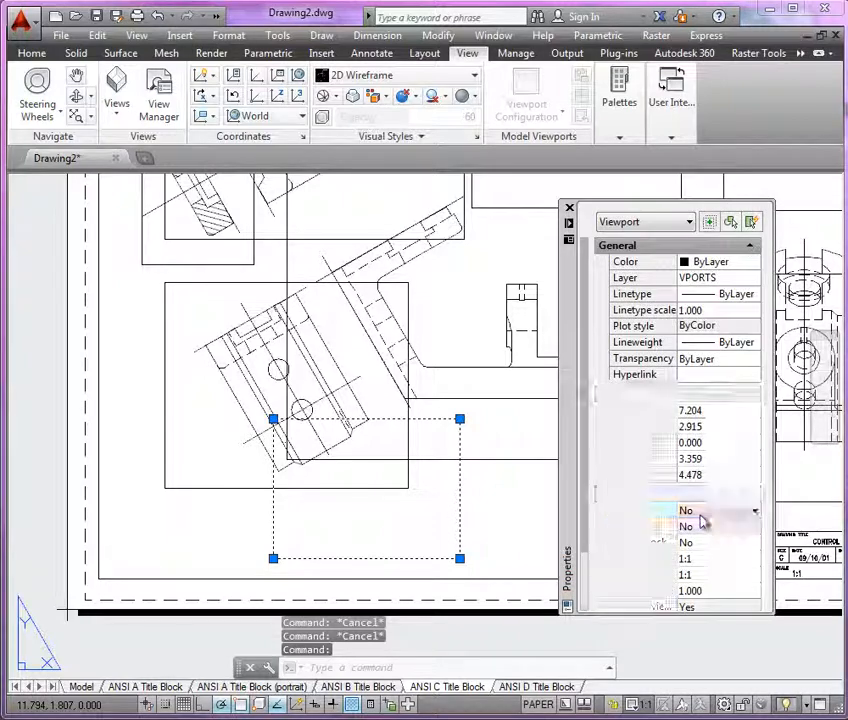
click(688, 526)
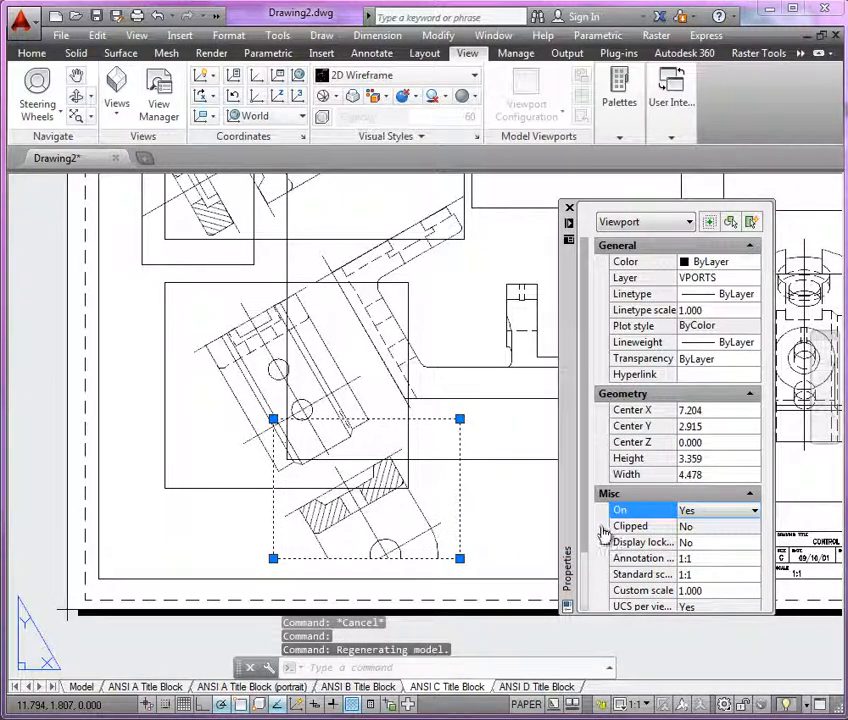
key(Escape)
- Activate the section viewport and erase the circle, outer arc, edge line and centre lines projected below the hatched section
scroll(440, 508, up, 2)
scroll(376, 546, up, 2)
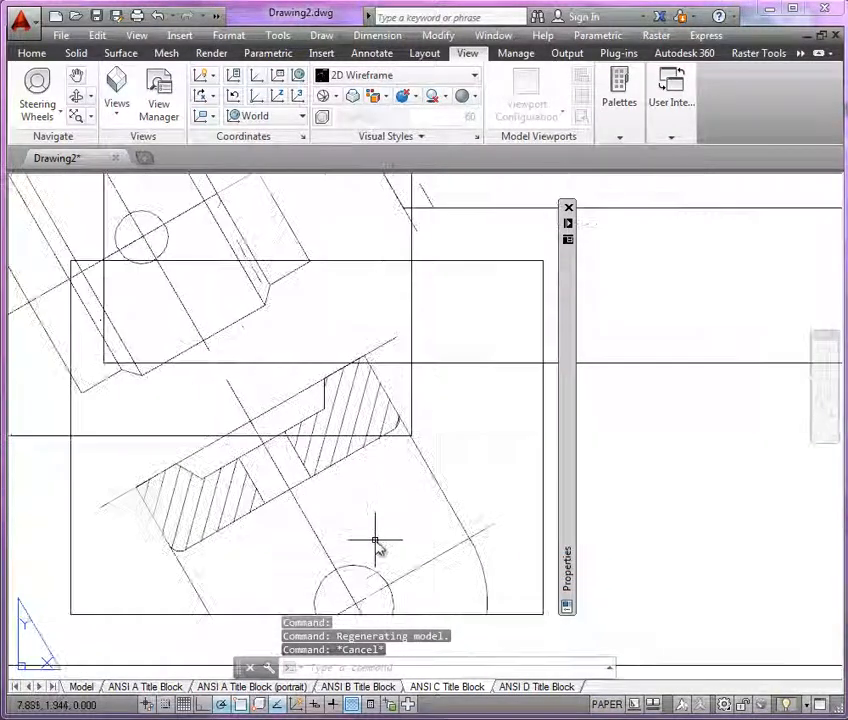
double_click(377, 548)
click(478, 512)
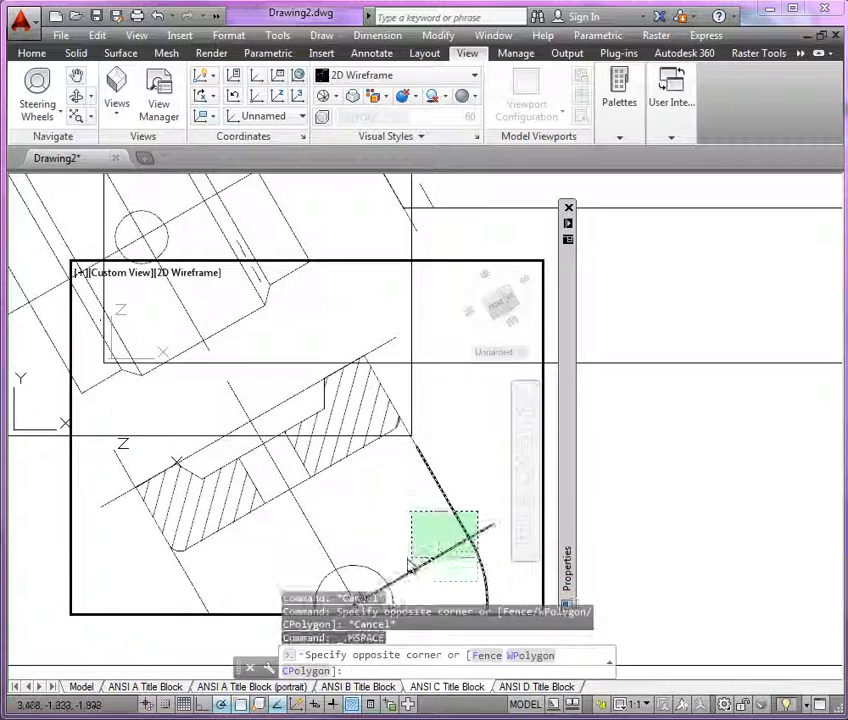
click(335, 578)
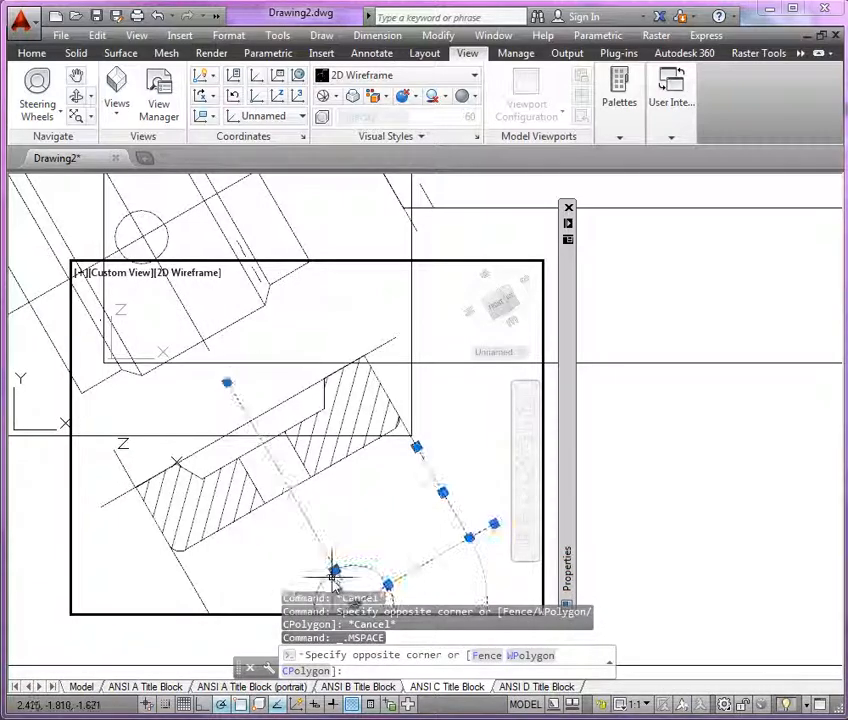
key(Delete)
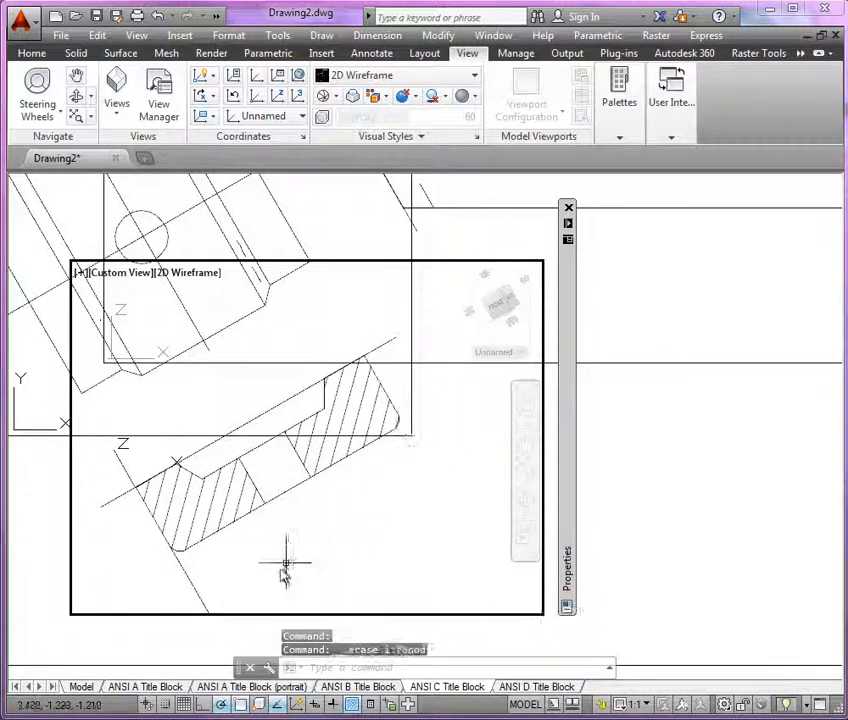
- Erase the leftover projected edge line running down from the hatched section's lower-left corner
click(200, 591)
key(Delete)
click(186, 574)
key(Delete)
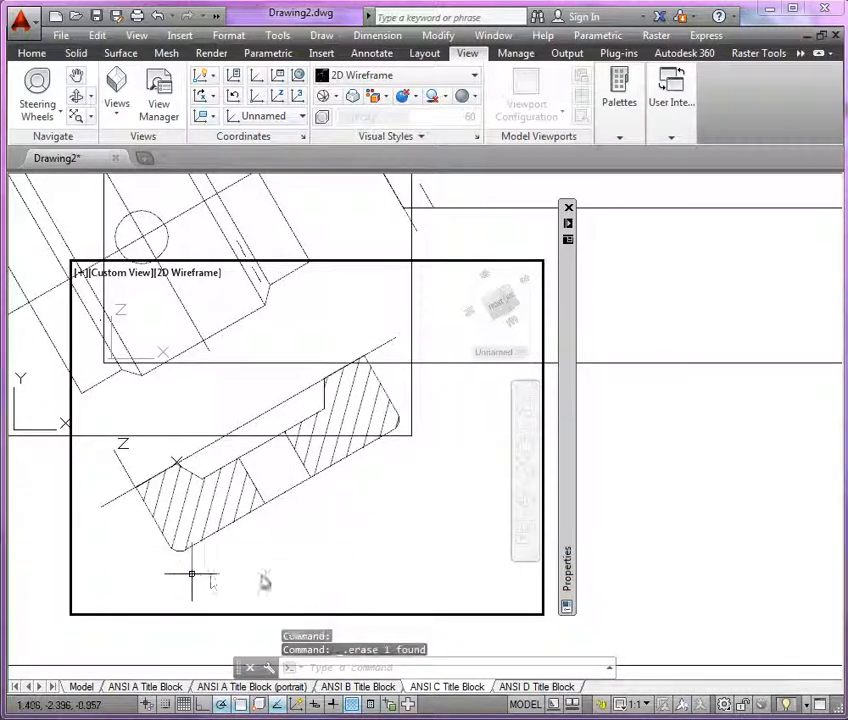
scroll(460, 556, down, 3)
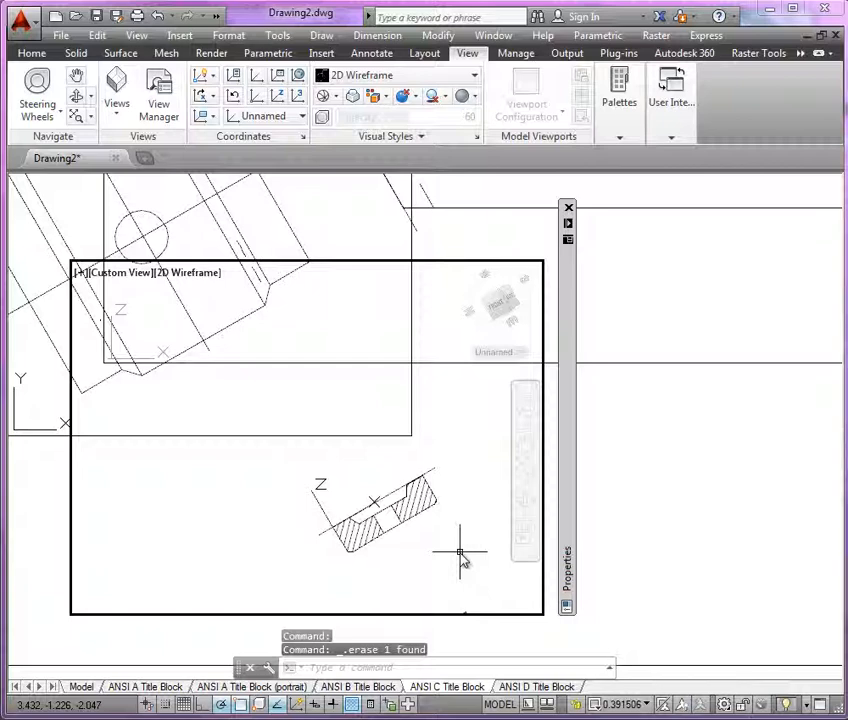
- Restore the previous zoom in the lower hatched section viewport and lock its view
text(z)
key(Return)
text(p)
key(Return)
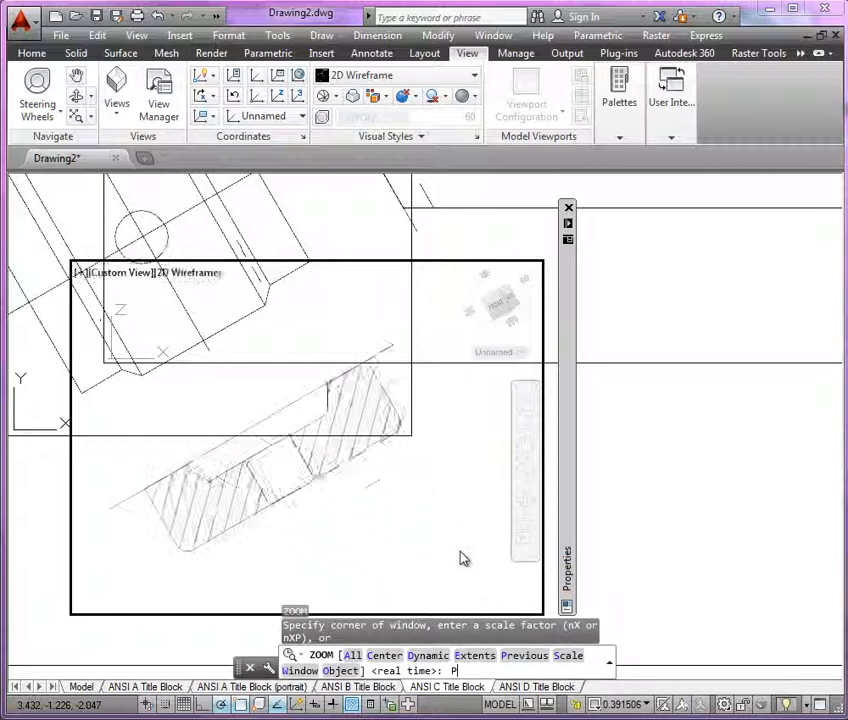
click(601, 705)
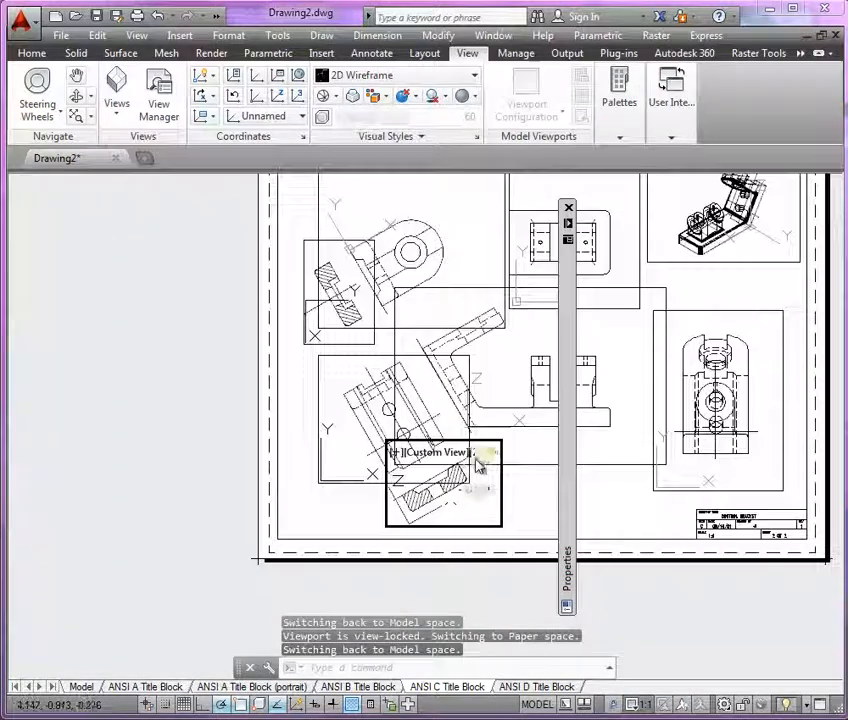
- Activate the small hatched section viewport beside the upper auxiliary view and lock its view
click(246, 348)
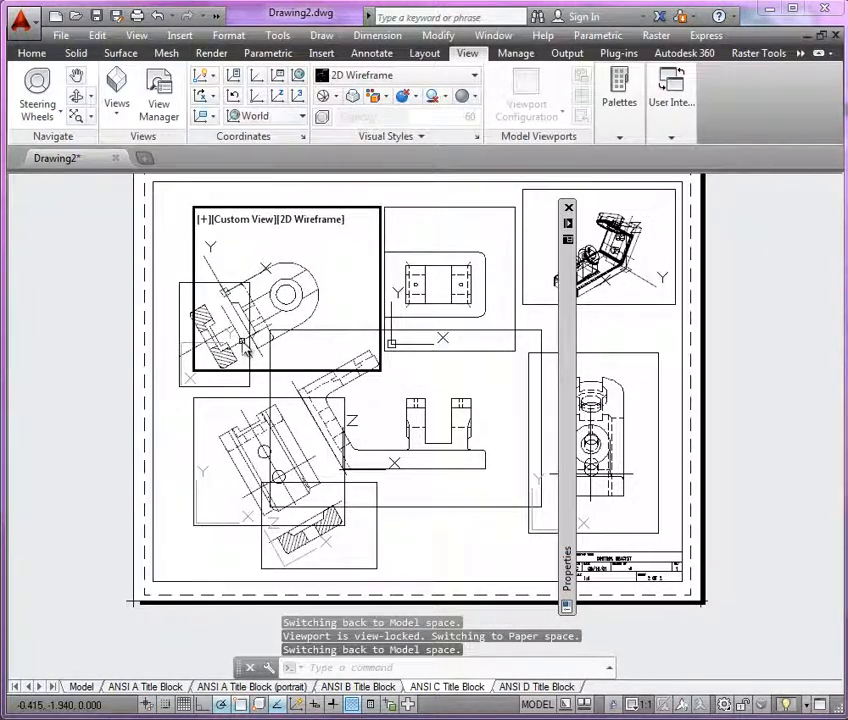
click(186, 326)
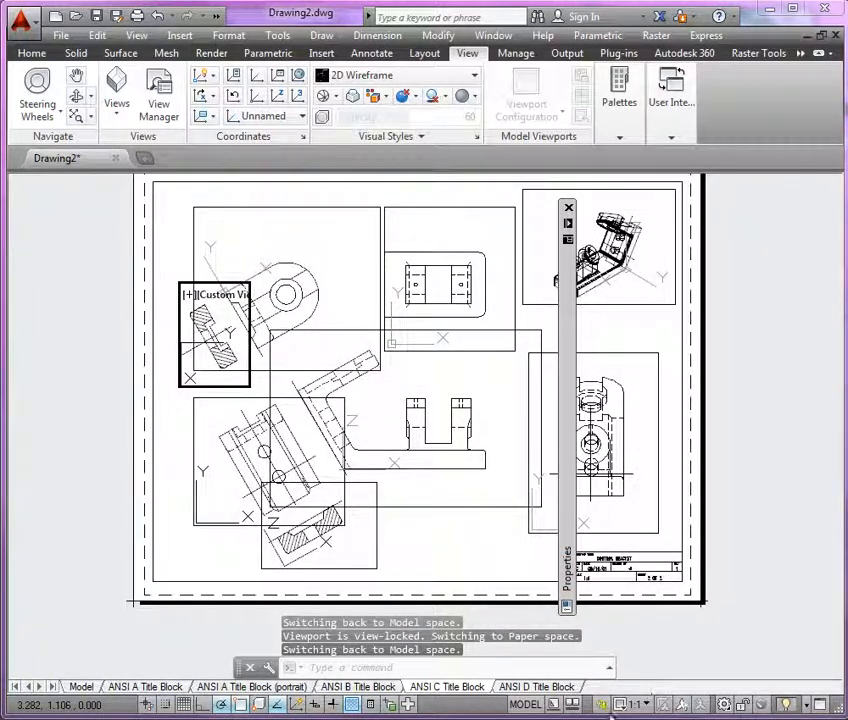
- Activate the right side view's viewport and erase the inclined arm's geometry above and behind the boss, keeping the vertical centre line
middle_drag(460, 550, 306, 544)
click(464, 520)
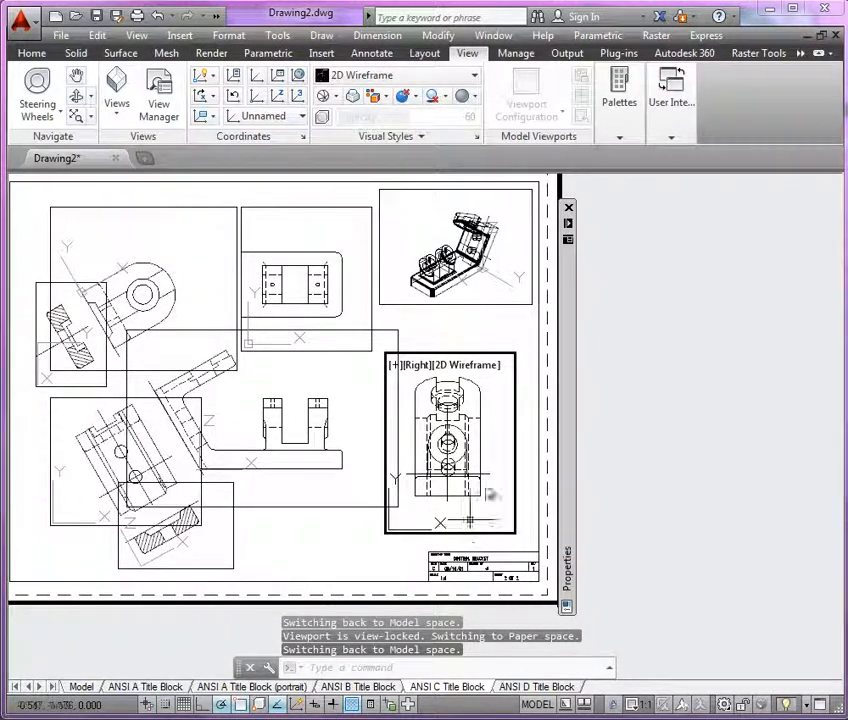
scroll(488, 493, up, 4)
scroll(494, 475, down, 1)
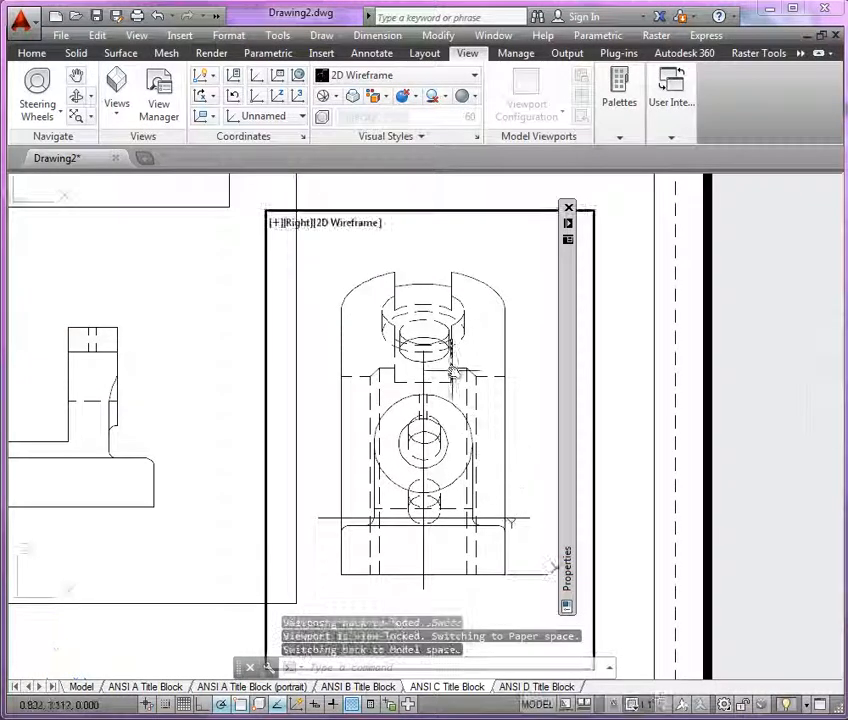
text(e)
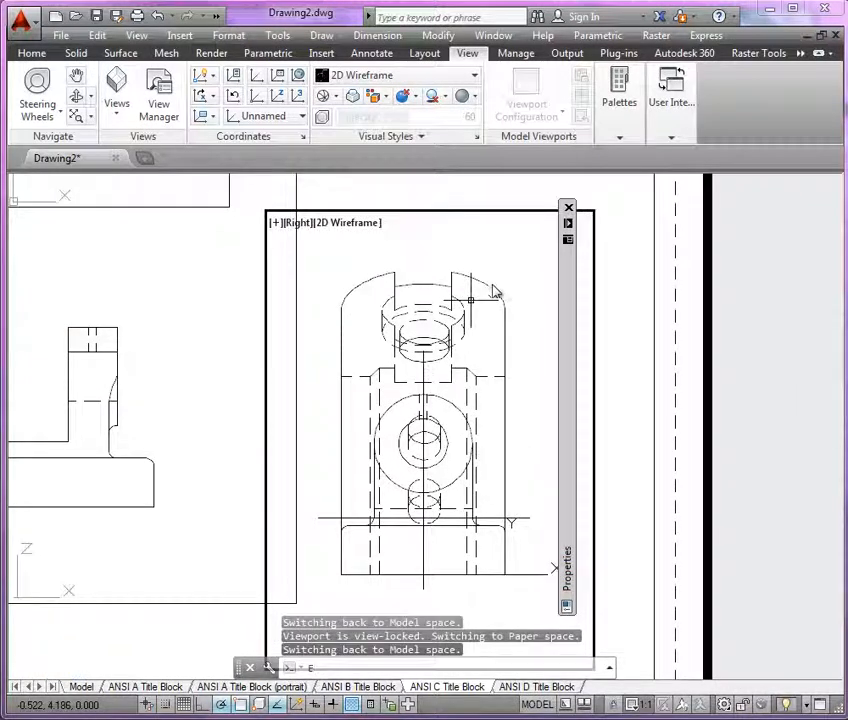
key(Return)
click(503, 274)
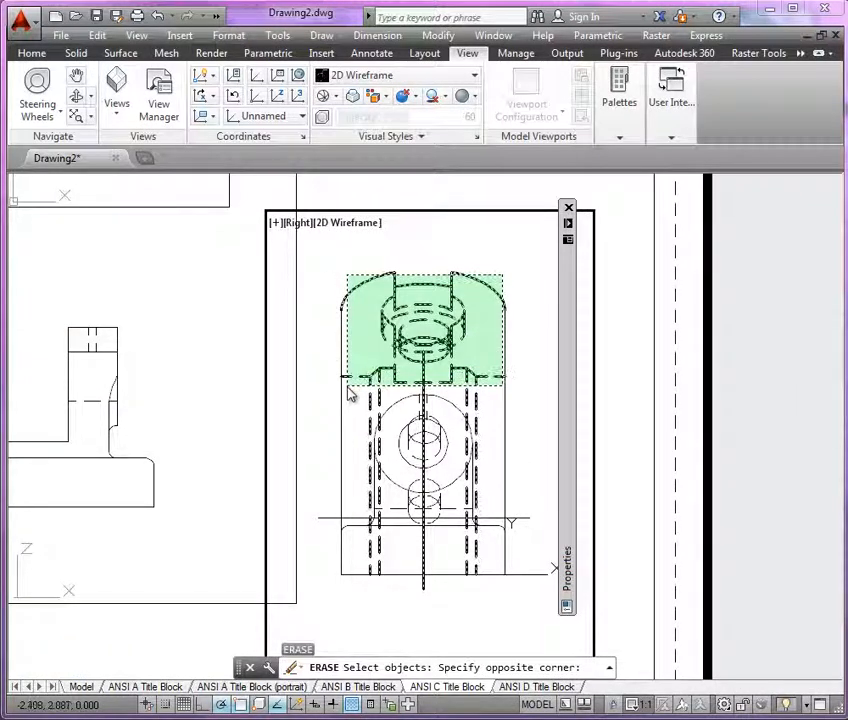
click(337, 388)
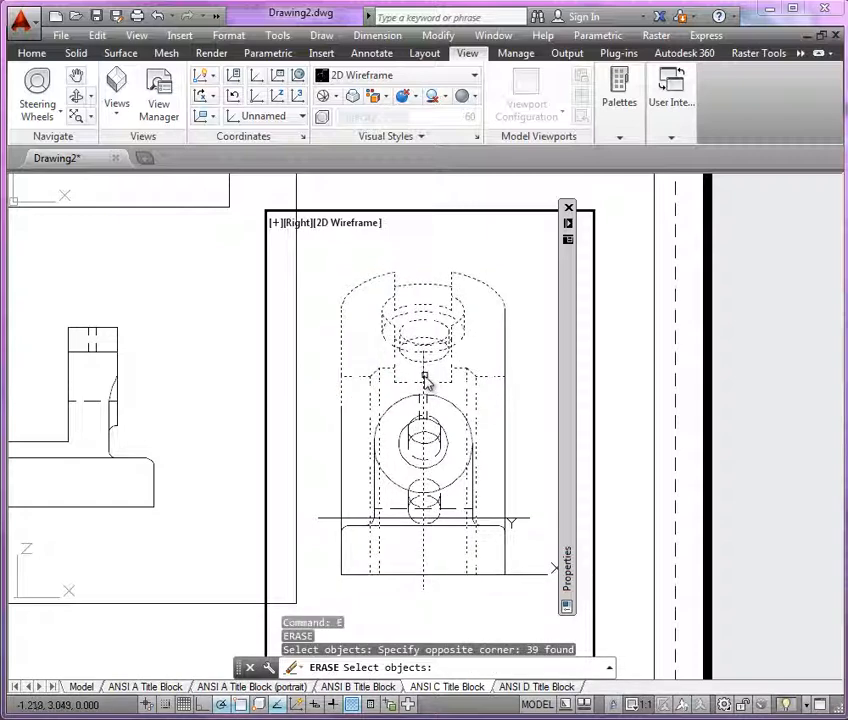
shift+click(424, 379)
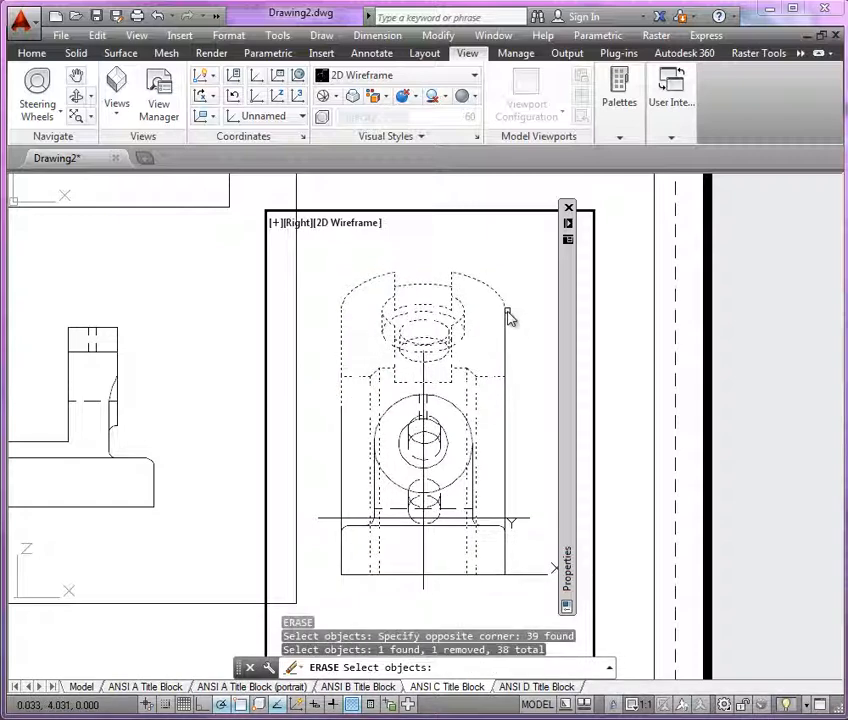
key(Return)
- Erase the leftover segments of the arm's right vertical edge above the base in the side view
click(517, 367)
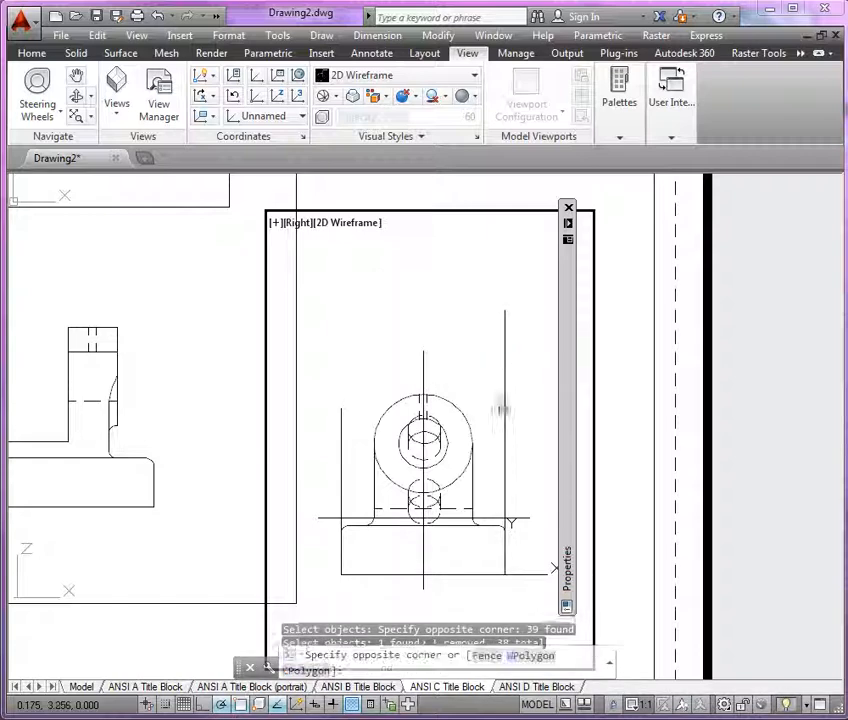
click(493, 406)
key(Delete)
click(502, 483)
key(Delete)
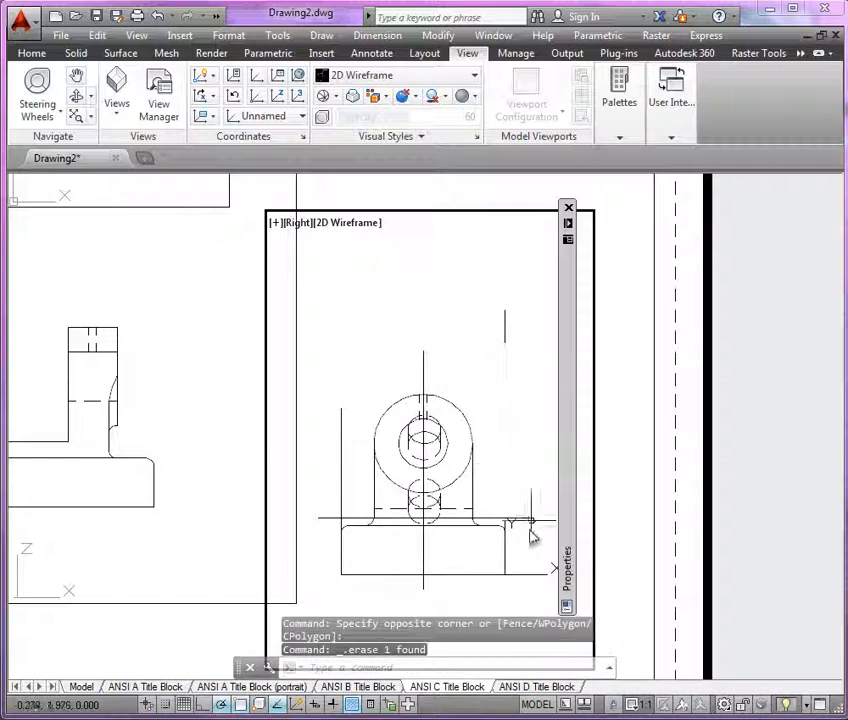
scroll(530, 536, up, 4)
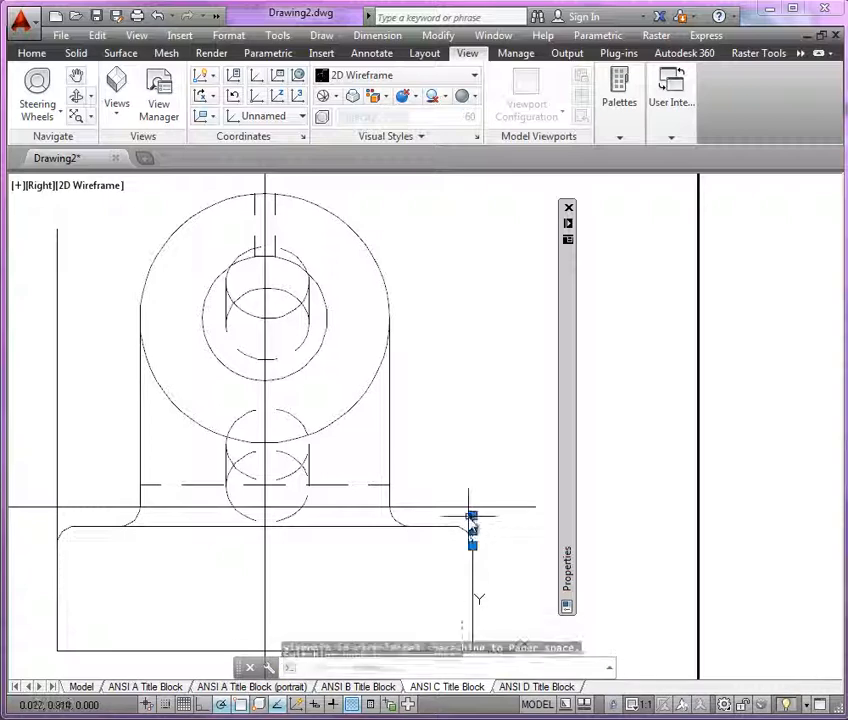
scroll(510, 510, down, 3)
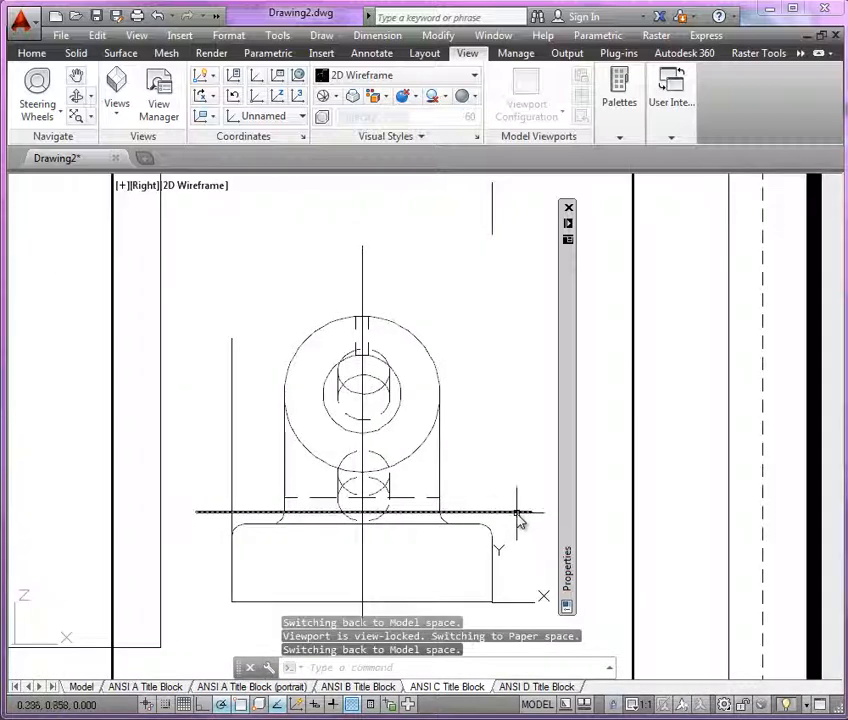
click(520, 259)
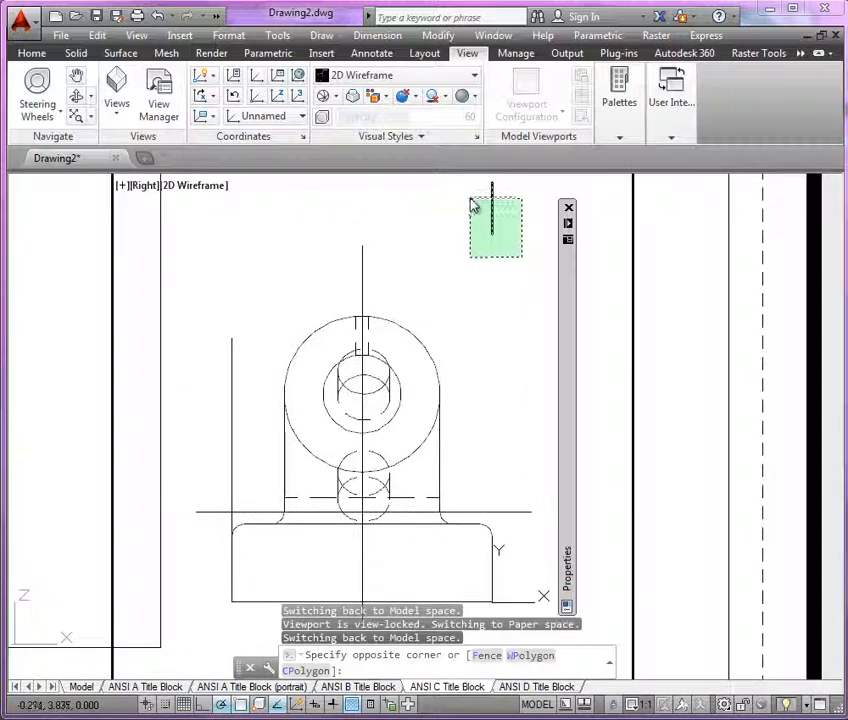
click(473, 199)
key(Delete)
- Erase the horizontal centre line running just above the base in the side view
click(496, 512)
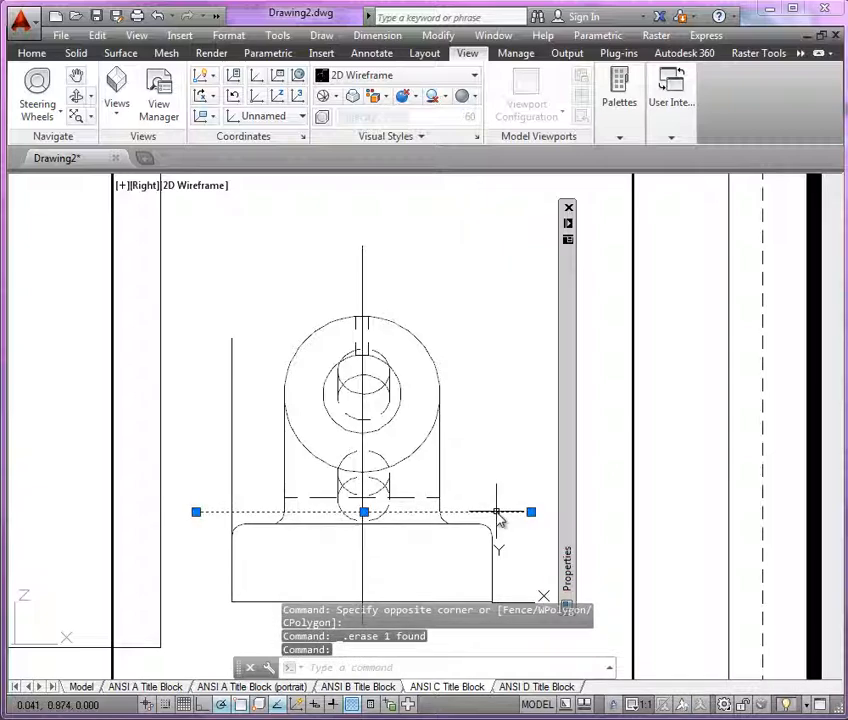
scroll(558, 485, down, 5)
scroll(558, 483, up, 5)
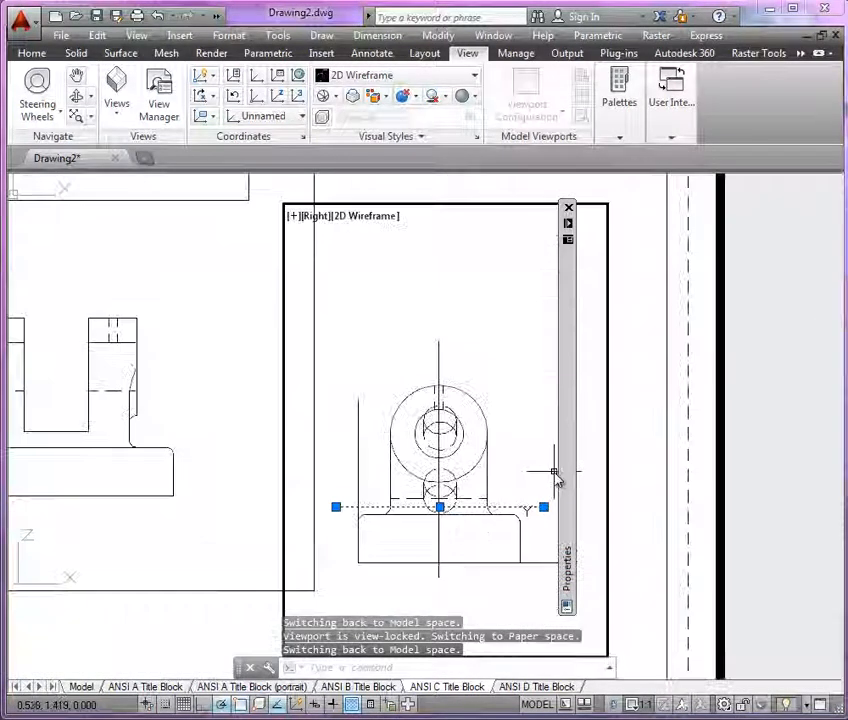
key(Delete)
- Erase the hidden arcs and lines of the inclined arm's lower hole beneath the boss circle in the side view
click(401, 494)
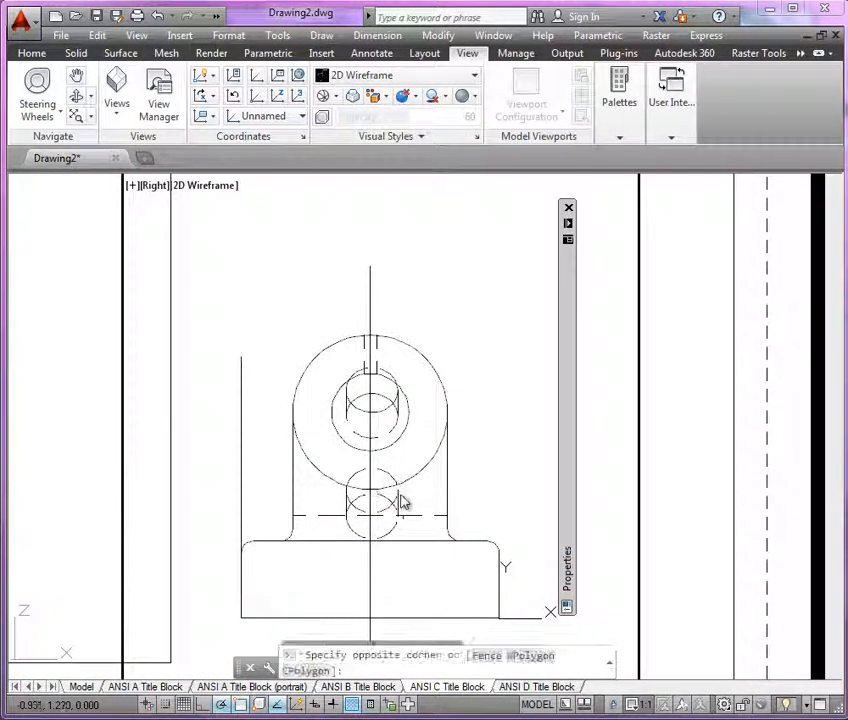
click(393, 501)
key(Delete)
click(394, 501)
key(Delete)
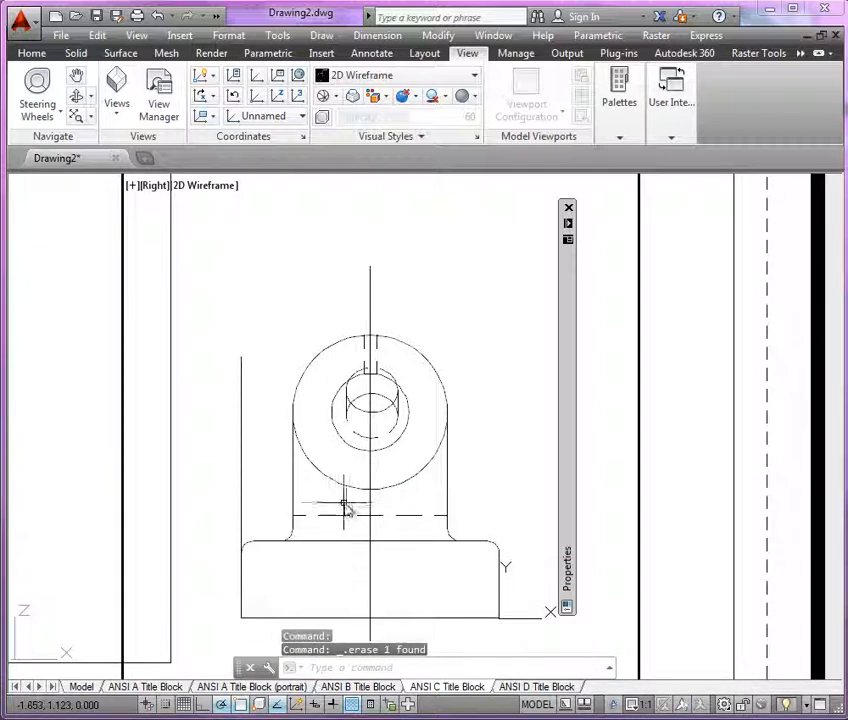
key(Delete)
- Erase the hidden hole arcs and lines inside the boss bore and the stray left edge line above the base
click(349, 414)
click(346, 403)
key(Delete)
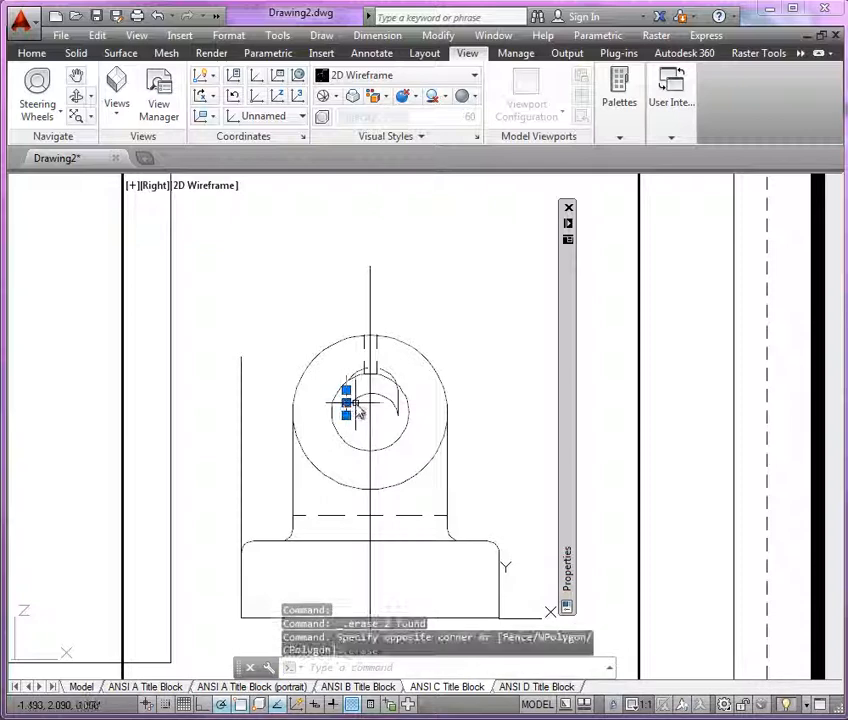
key(Delete)
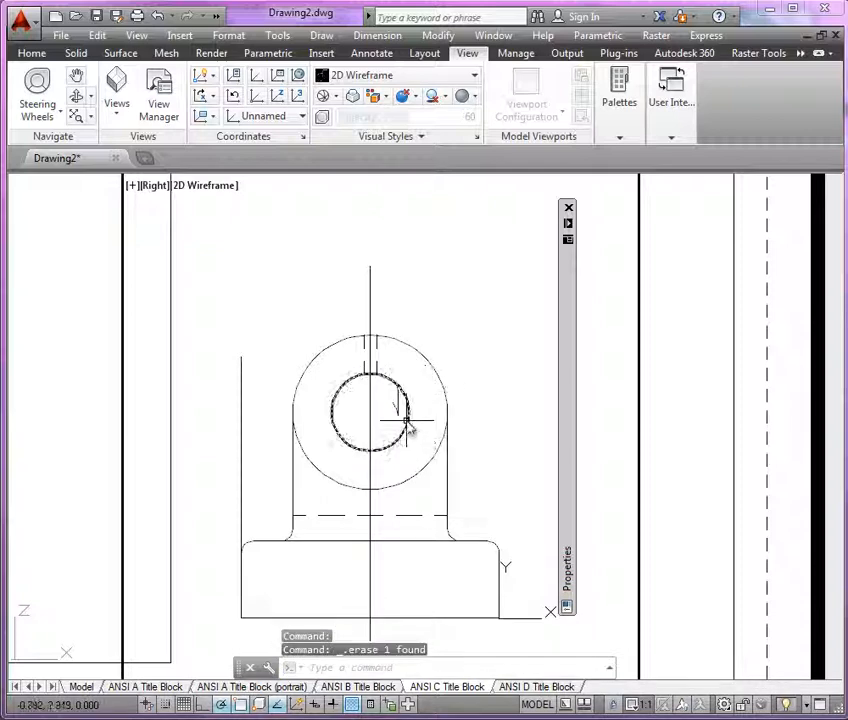
click(402, 414)
click(396, 402)
key(Delete)
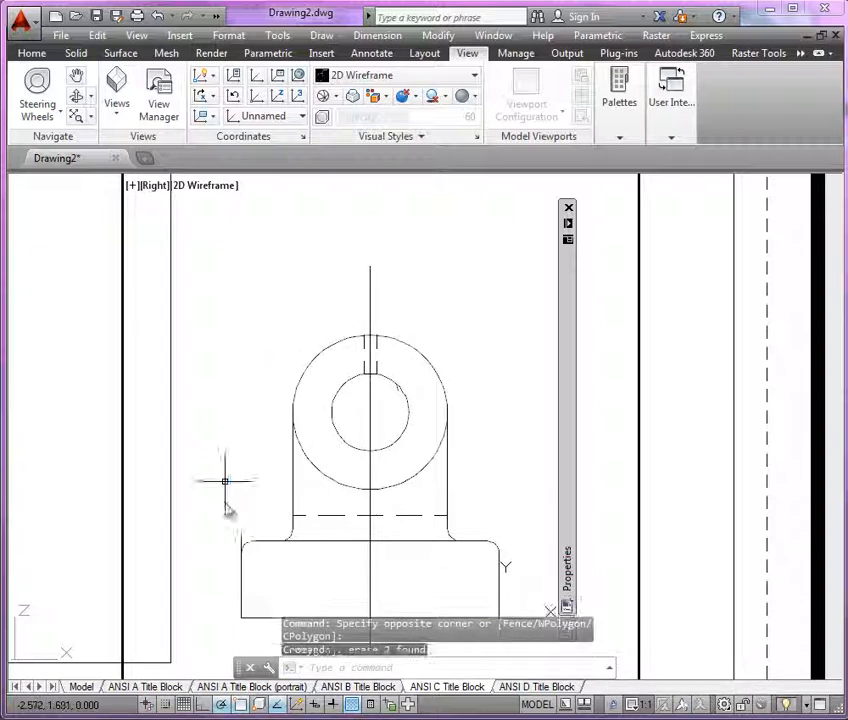
scroll(240, 541, up, 1)
scroll(268, 494, down, 4)
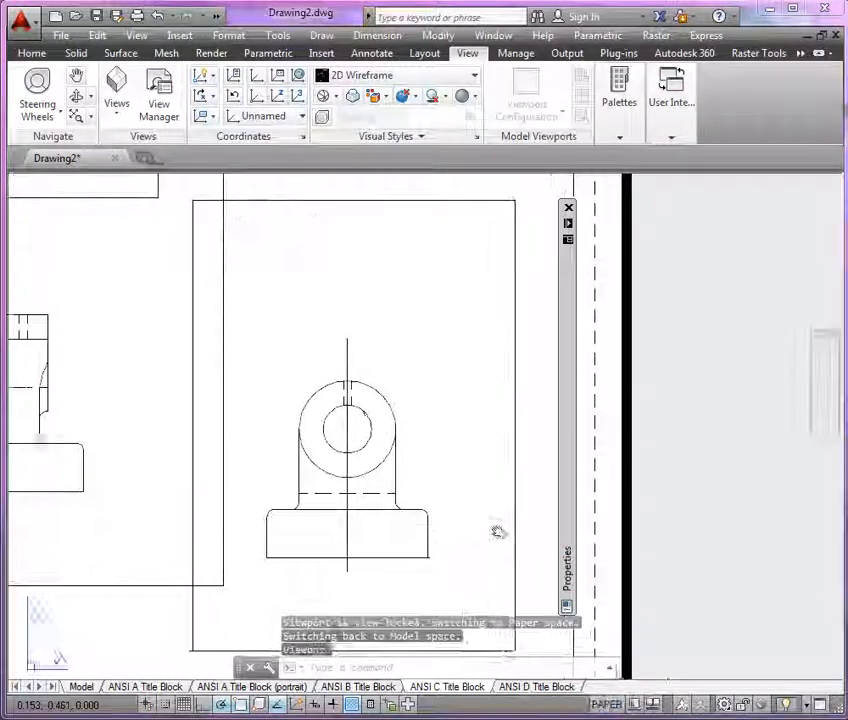
- Return from the right side view's viewport to paper space
middle_drag(499, 531, 597, 537)
double_click(597, 537)
scroll(650, 515, down, 3)
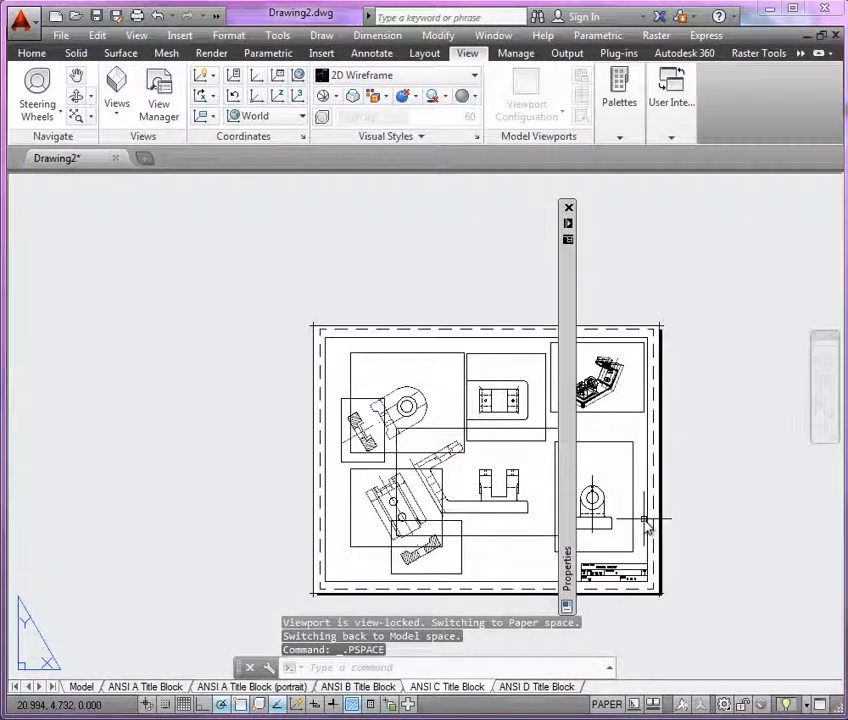
scroll(432, 526, up, 3)
scroll(270, 535, up, 5)
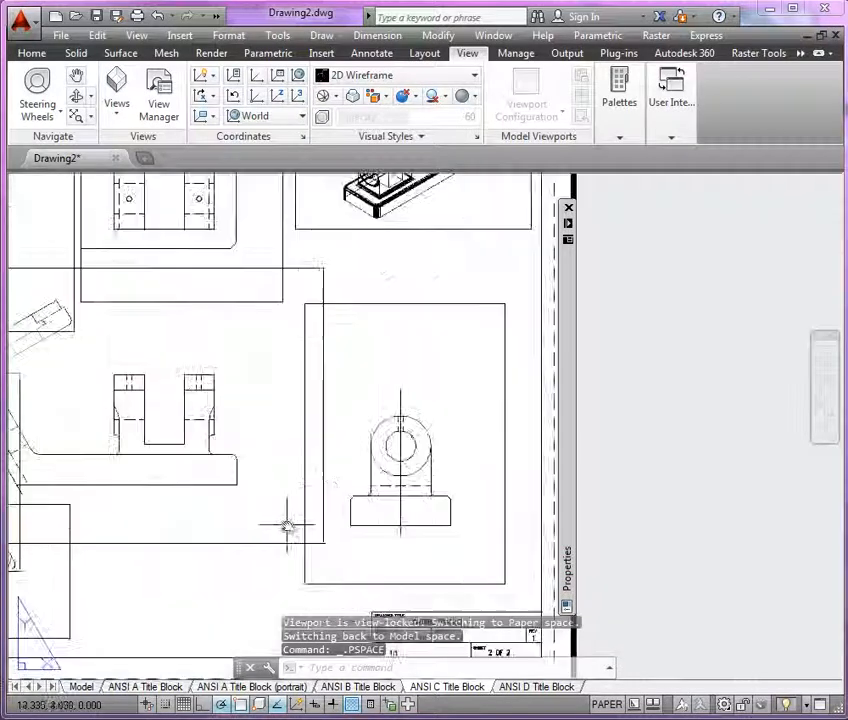
scroll(215, 483, down, 3)
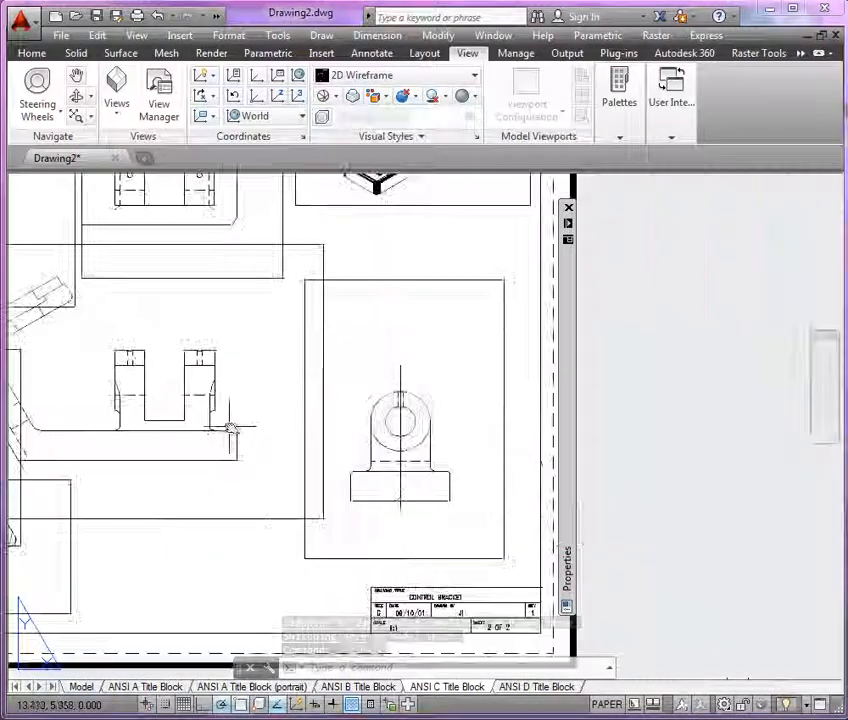
- Move the right side view's viewport straight up from the base's lower-left corner to align with the bottom edge of the front elevation
click(305, 549)
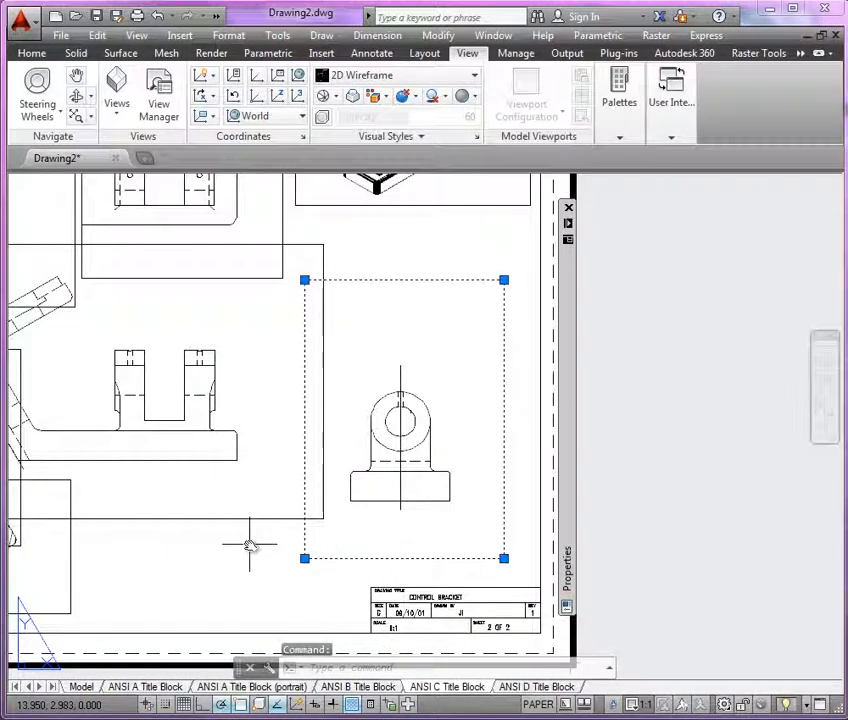
text(m)
key(Return)
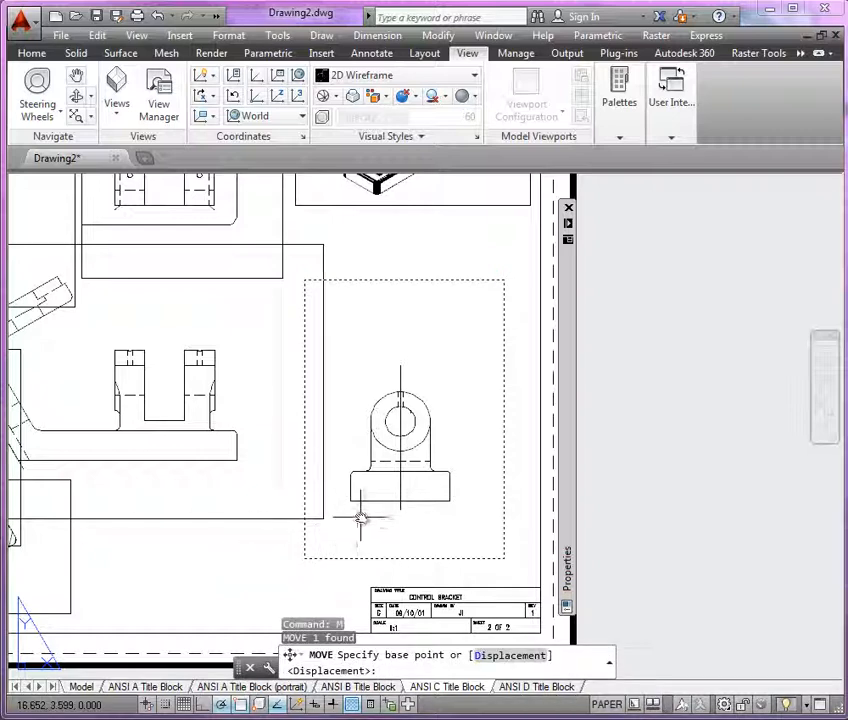
click(349, 501)
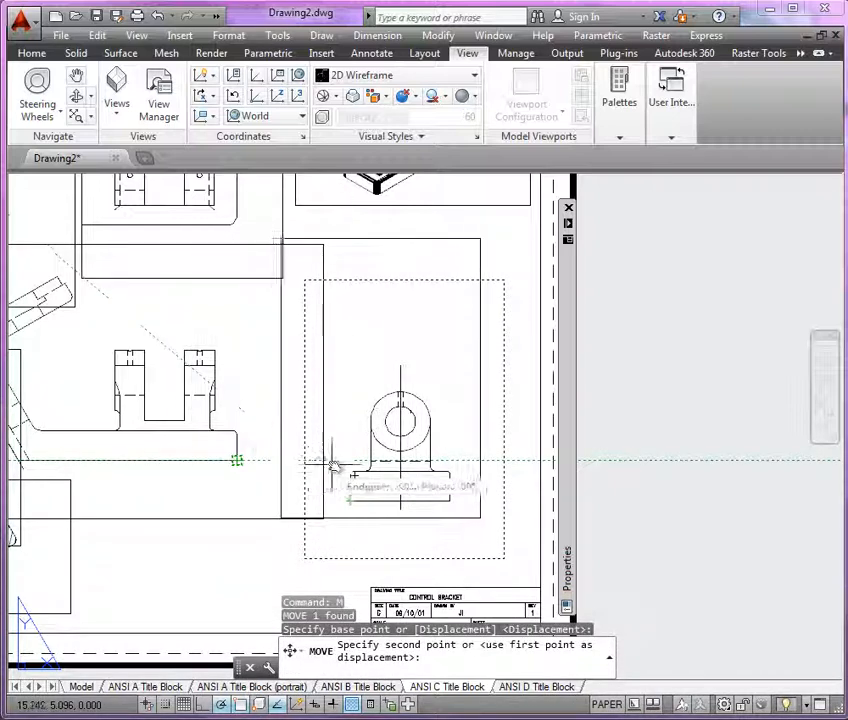
click(349, 465)
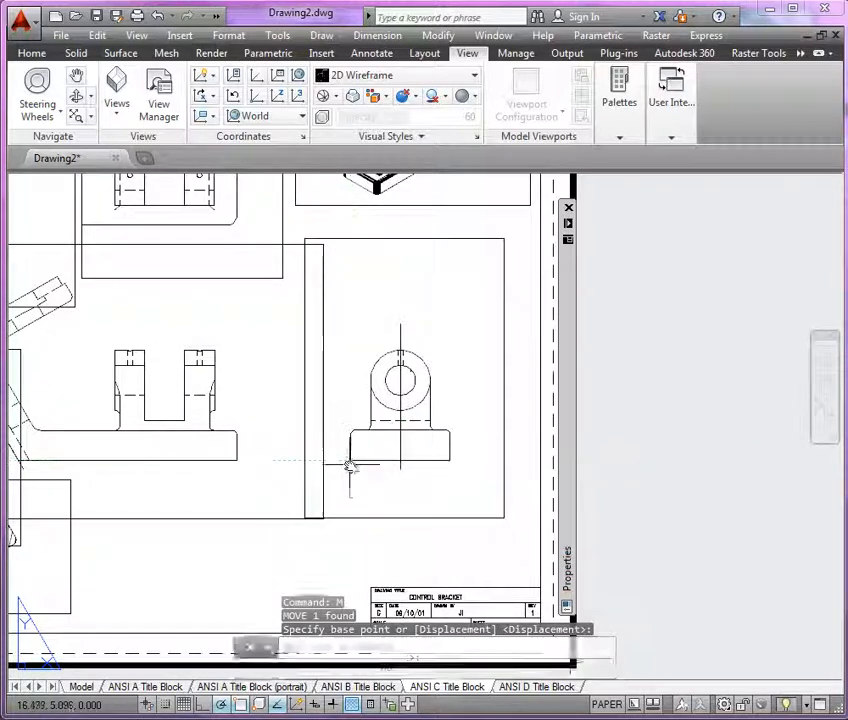
scroll(553, 493, down, 5)
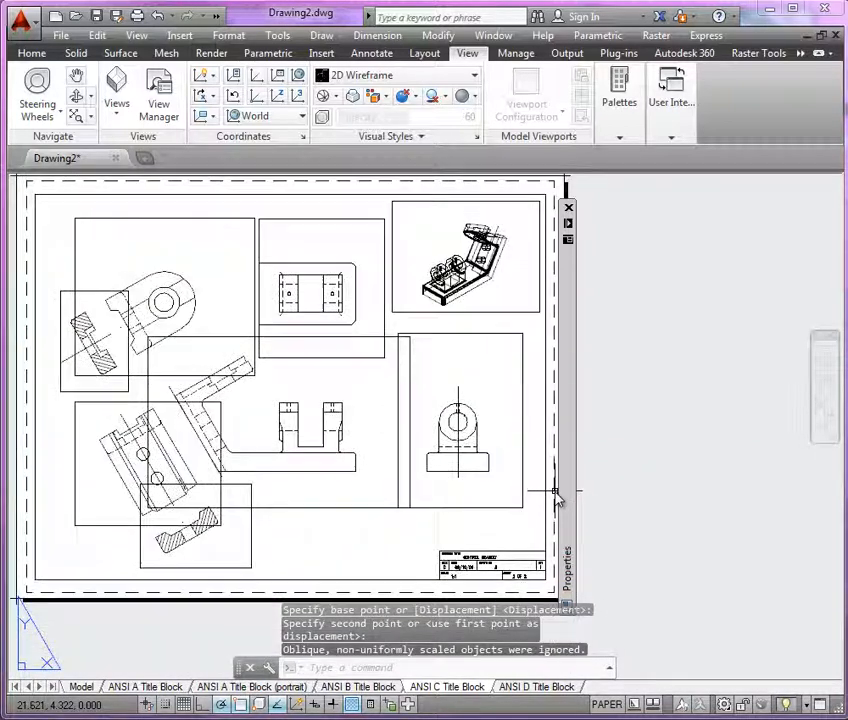